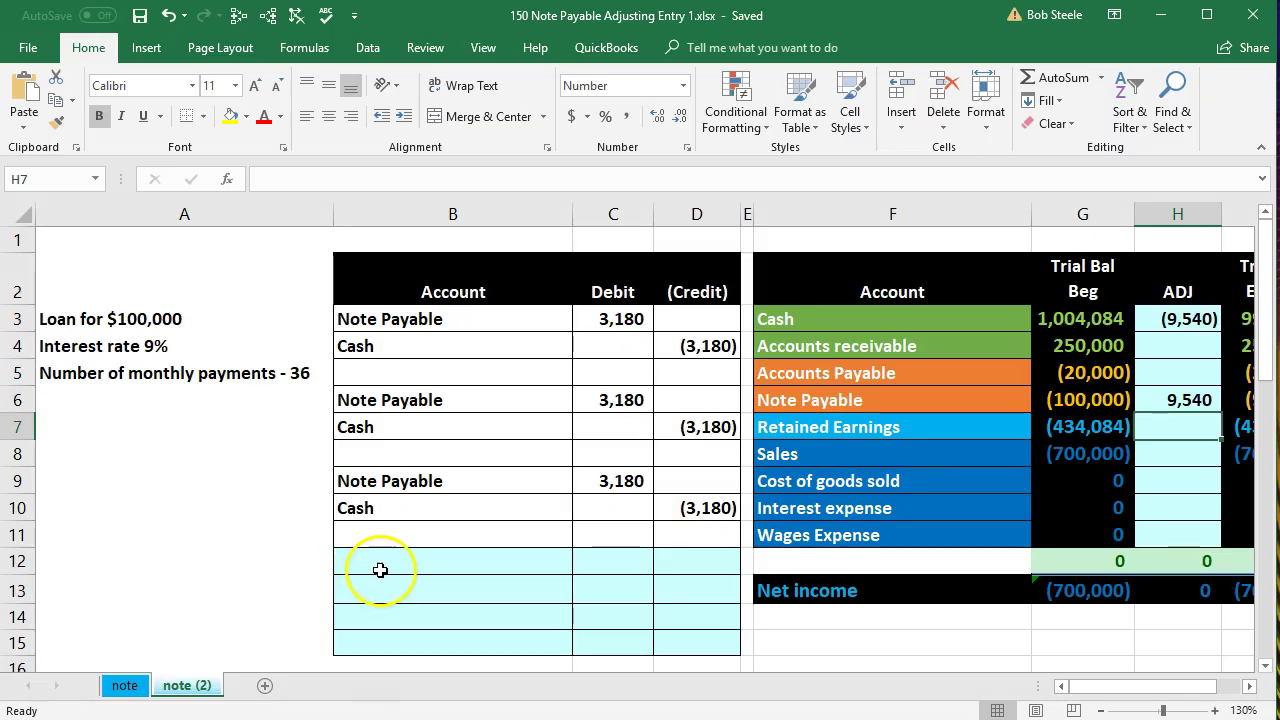
Step: Review the blank adjusting-entry rows and the beginning trial balance accounts, from Cash through Wages Expense
click(380, 570)
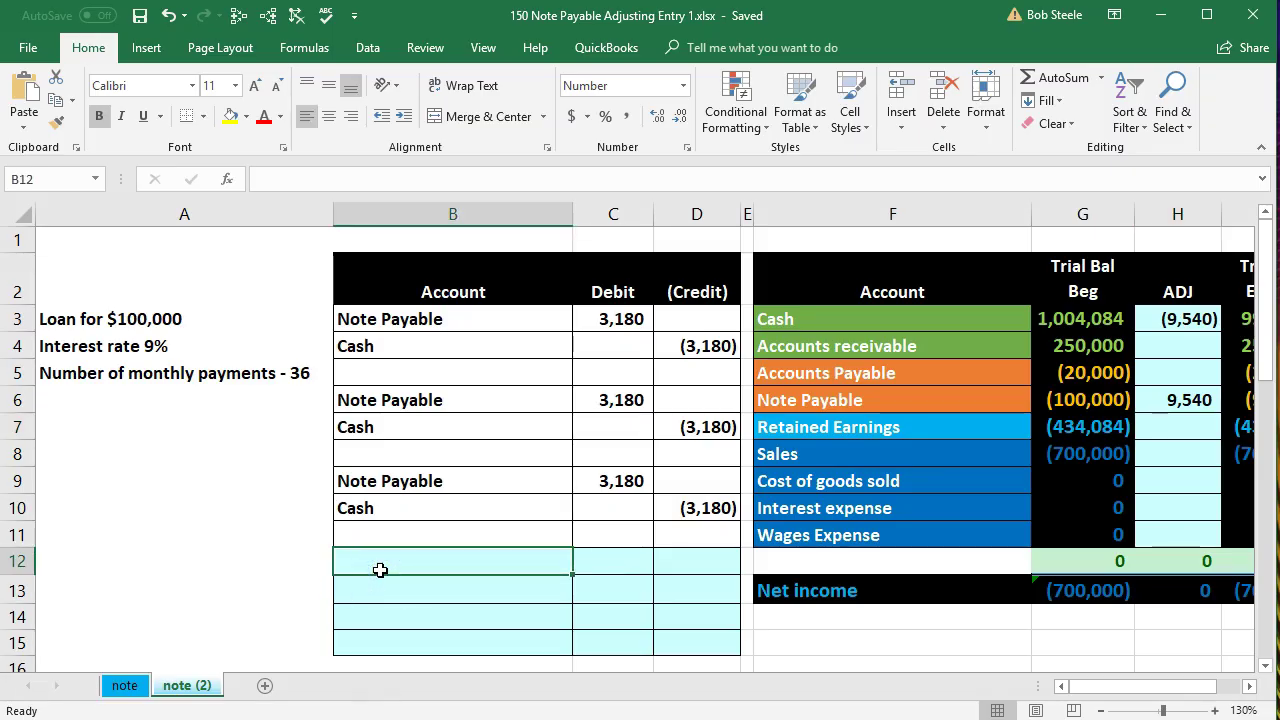
click(1048, 489)
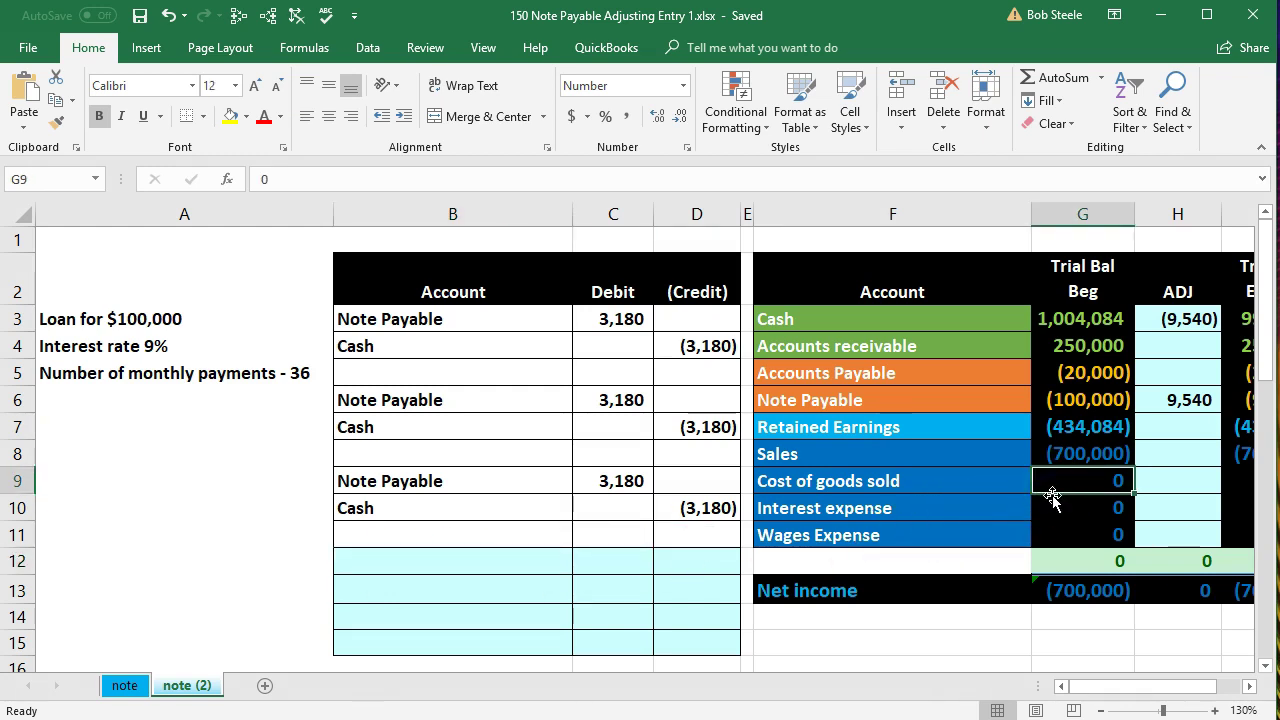
click(968, 322)
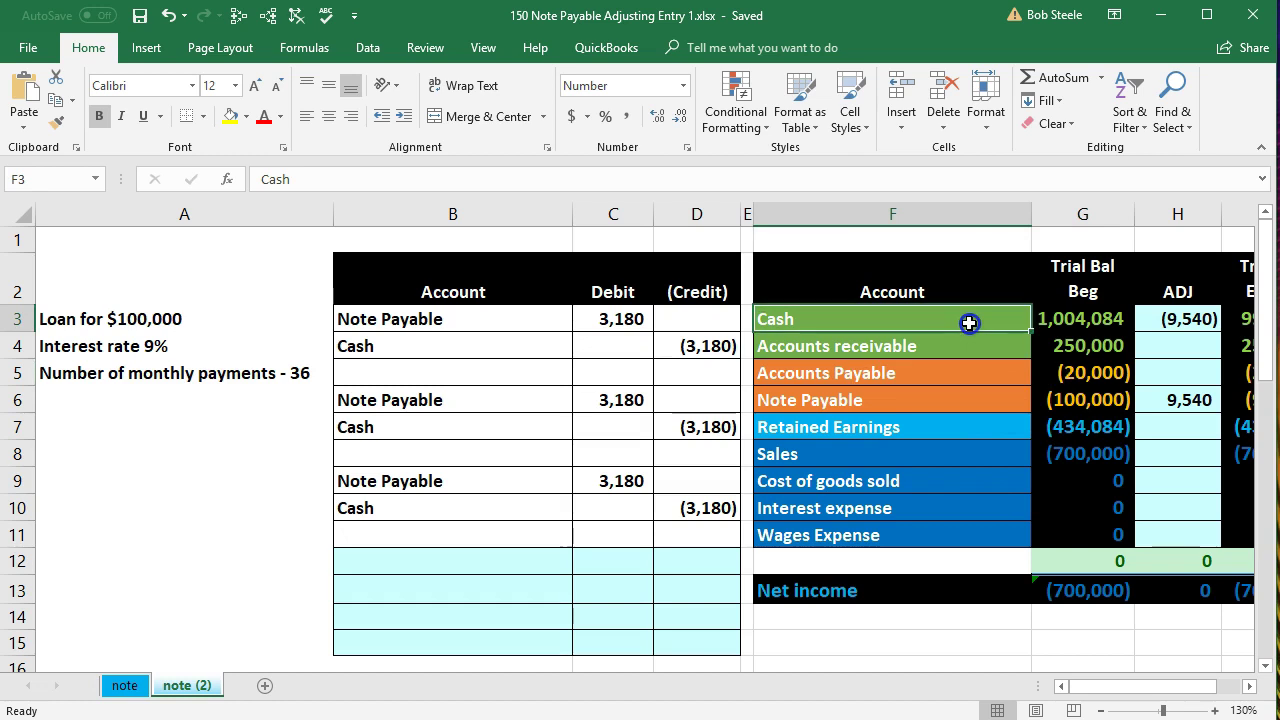
drag(968, 322, 1063, 526)
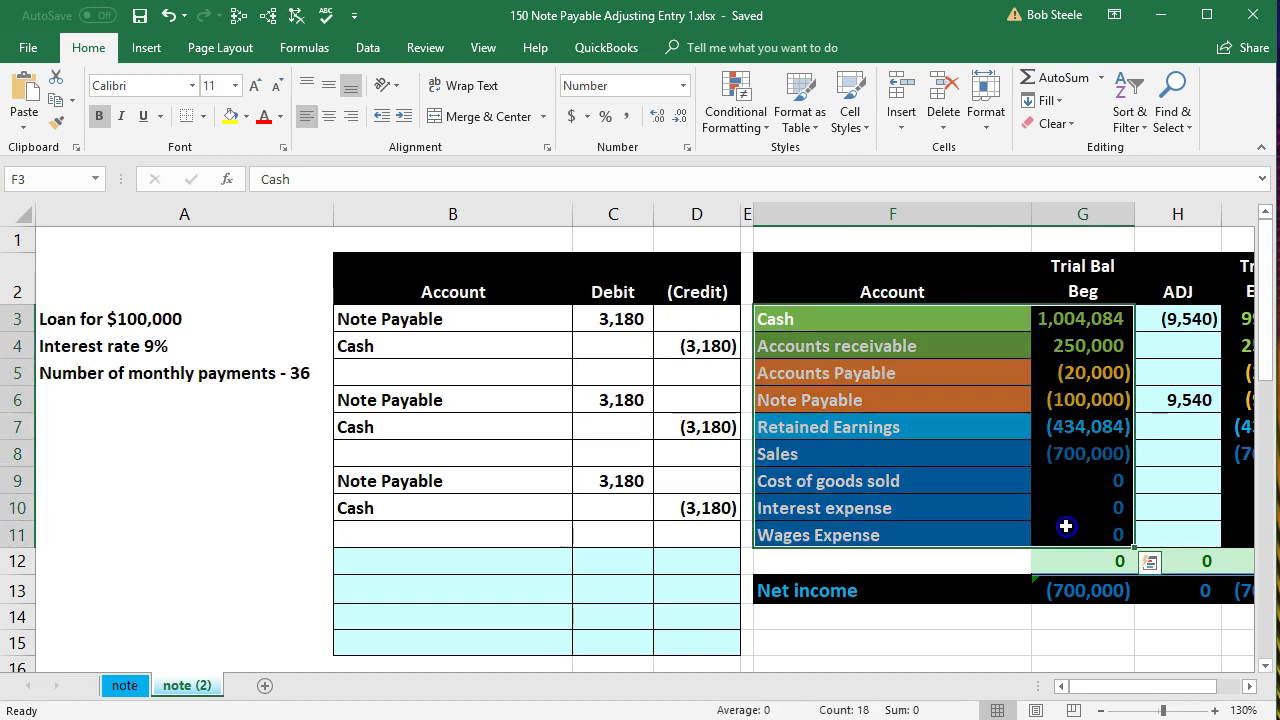
click(975, 355)
click(971, 377)
click(953, 427)
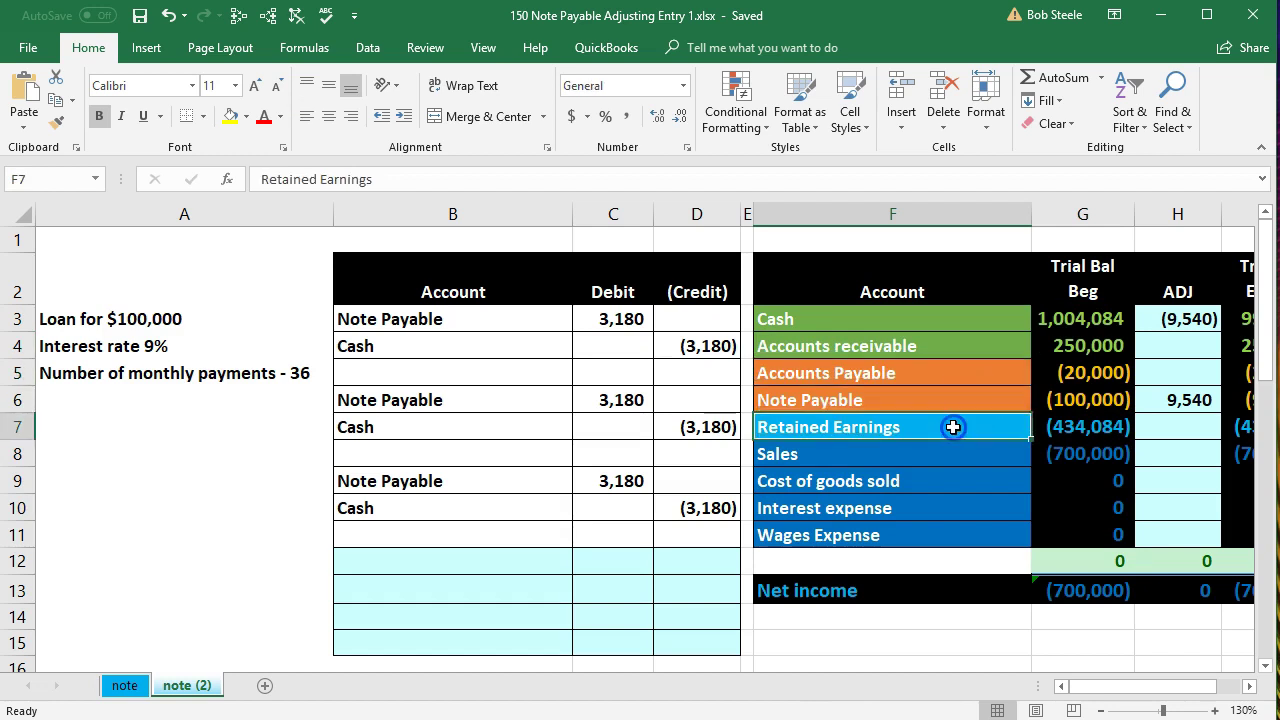
drag(951, 454, 949, 526)
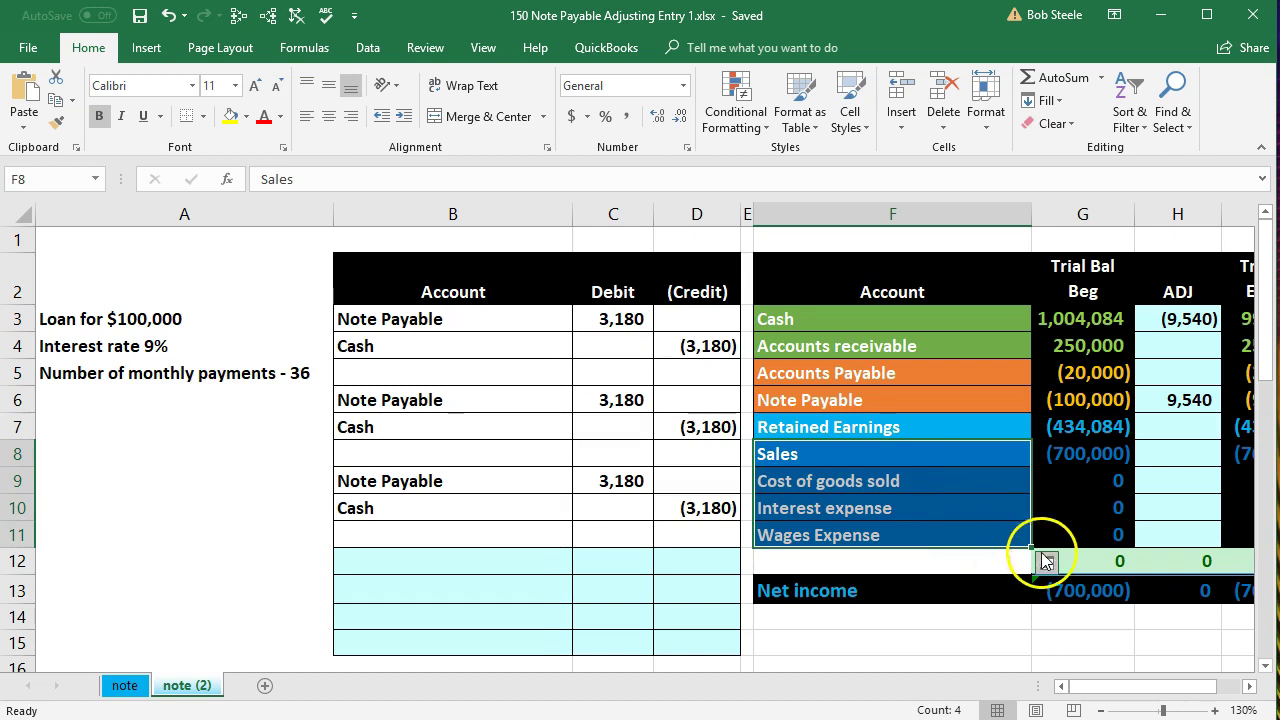
Step: Inspect the formulas behind the beginning trial balance total and the net income figure
double_click(1088, 561)
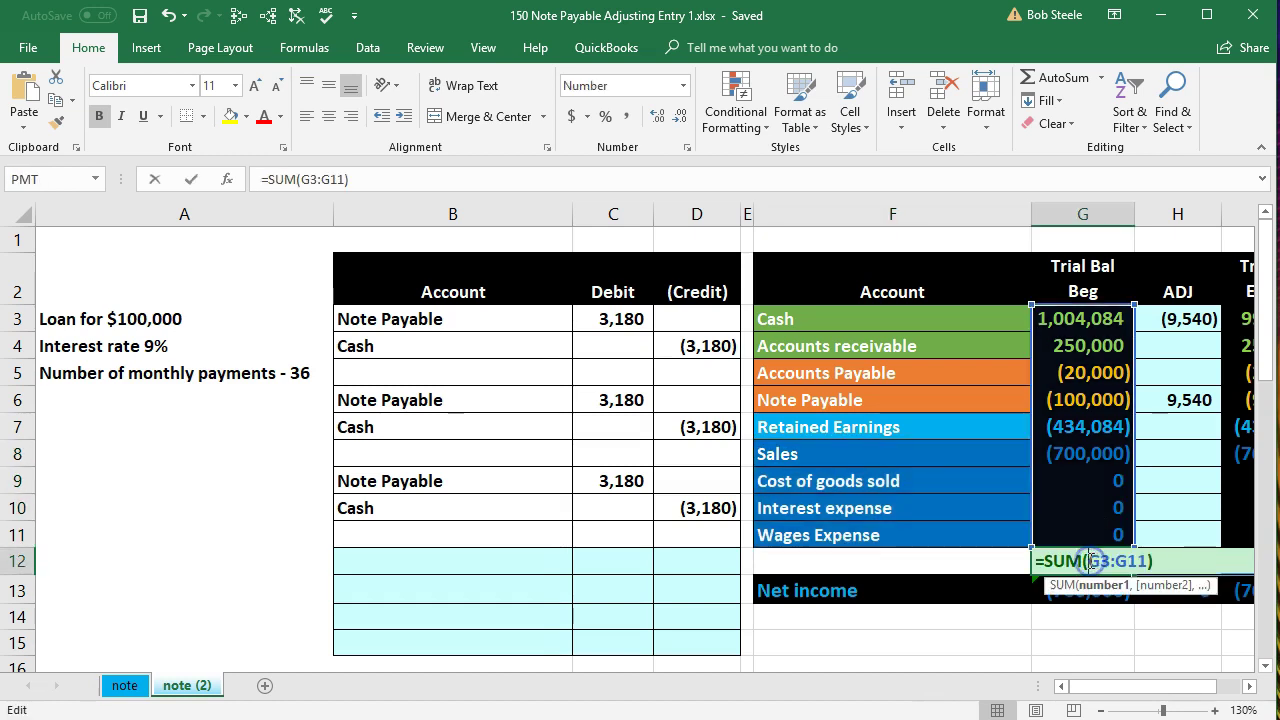
key(Return)
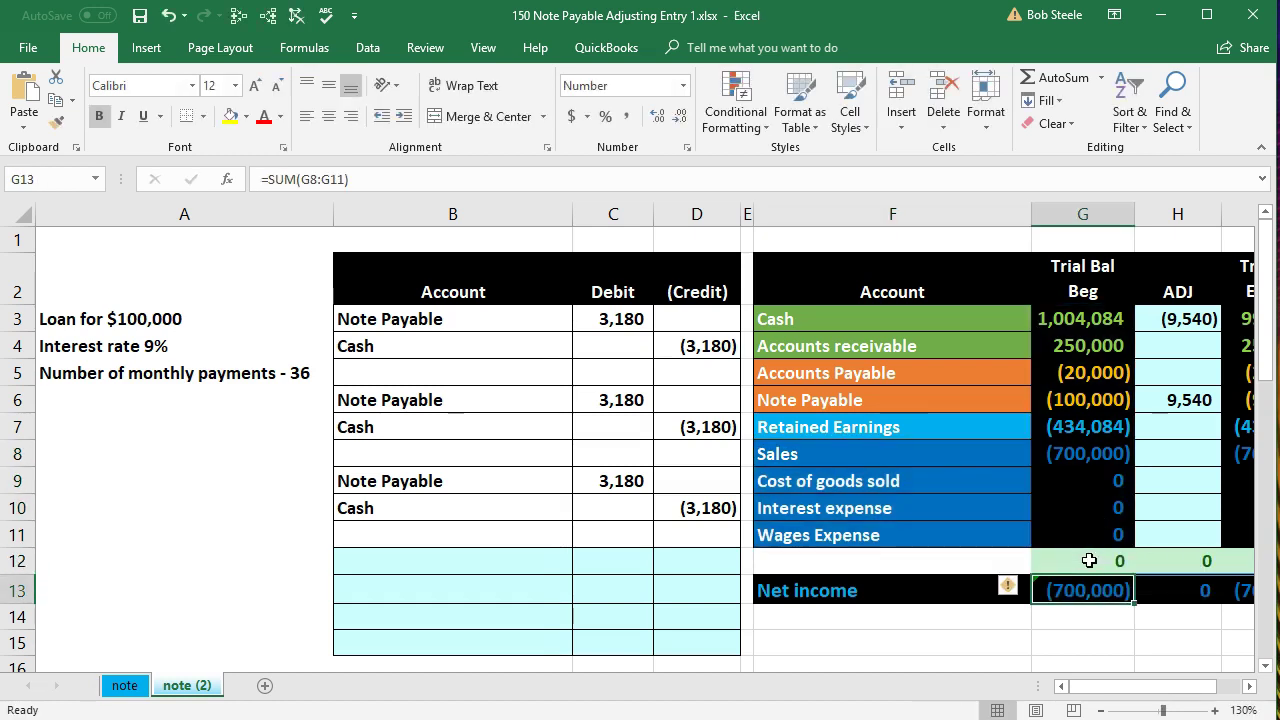
click(1112, 590)
double_click(1115, 590)
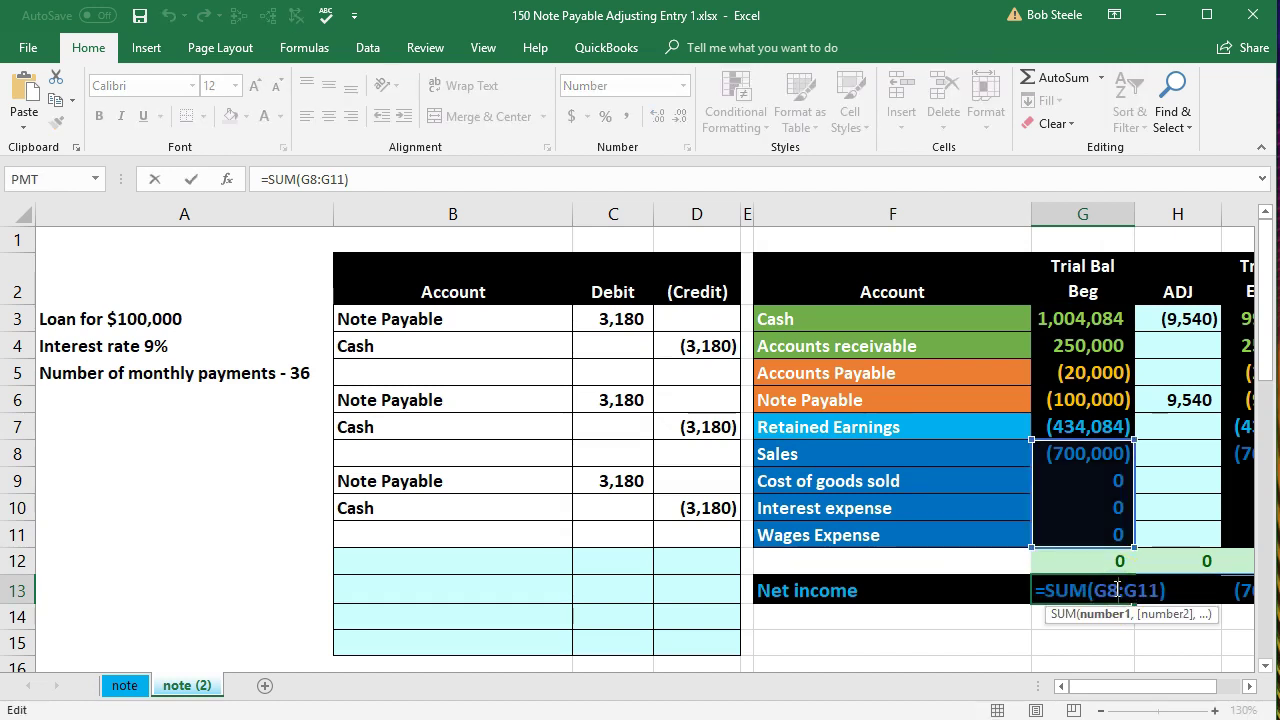
key(Return)
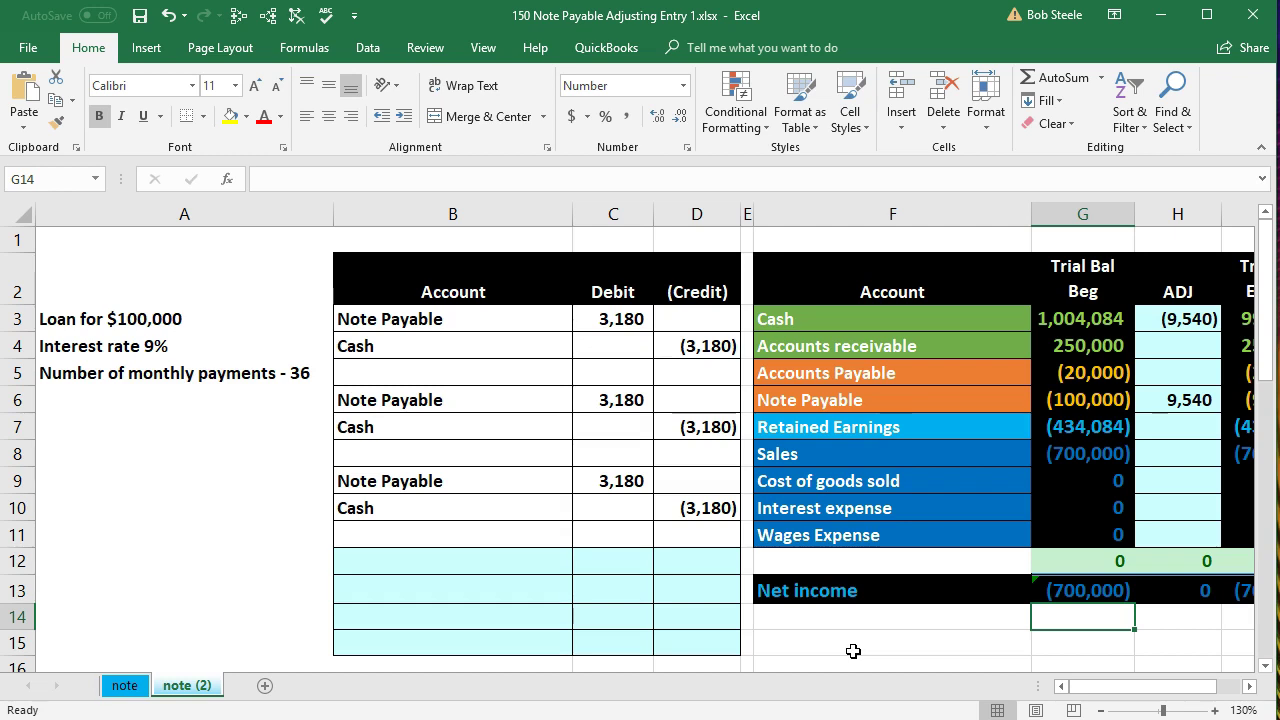
Step: Compare the Note Payable account's beginning and ending trial balance amounts
click(911, 397)
click(1247, 686)
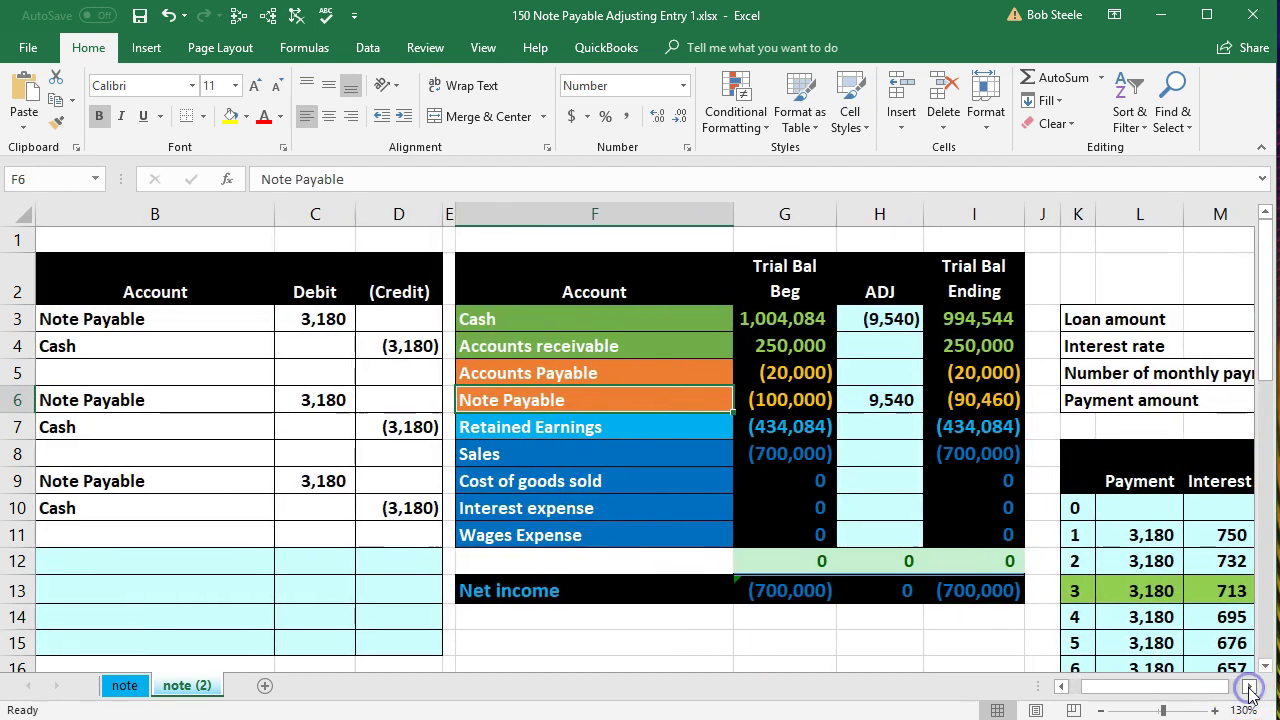
click(817, 402)
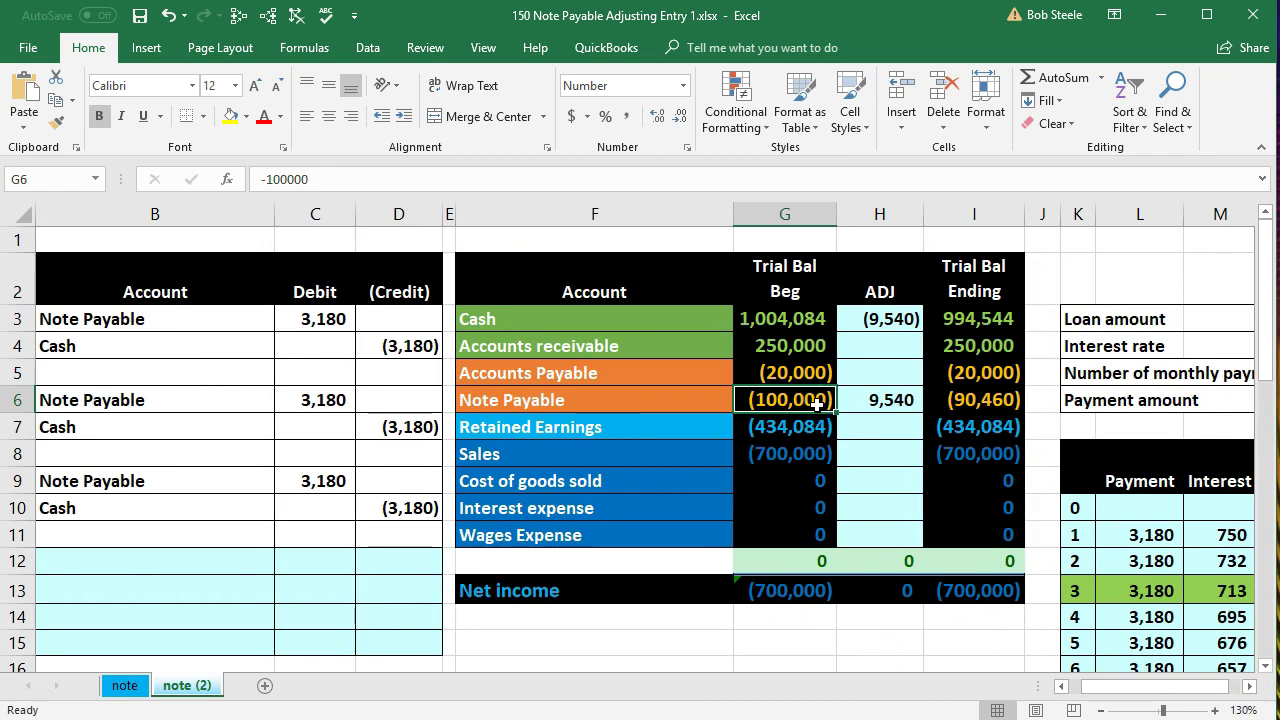
click(950, 404)
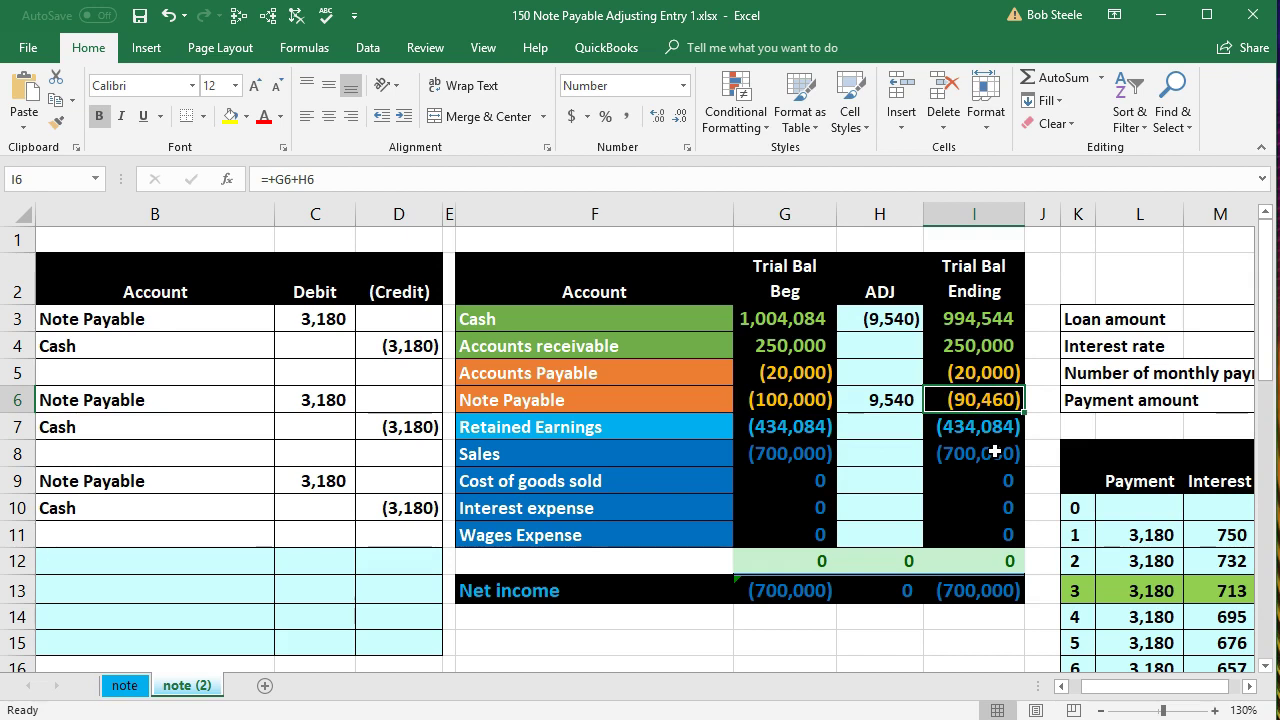
Step: Review the loan terms beside the amortization table, including the loan amount and the payment formula
click(1251, 686)
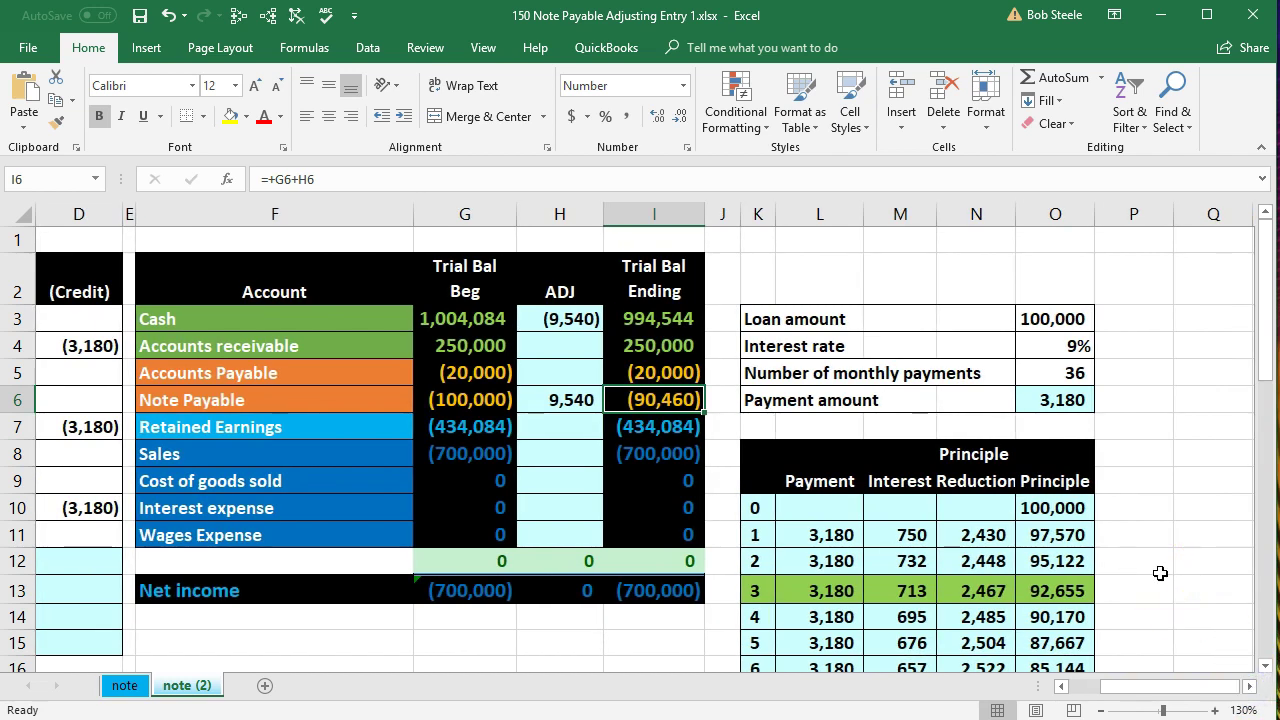
drag(772, 318, 1052, 393)
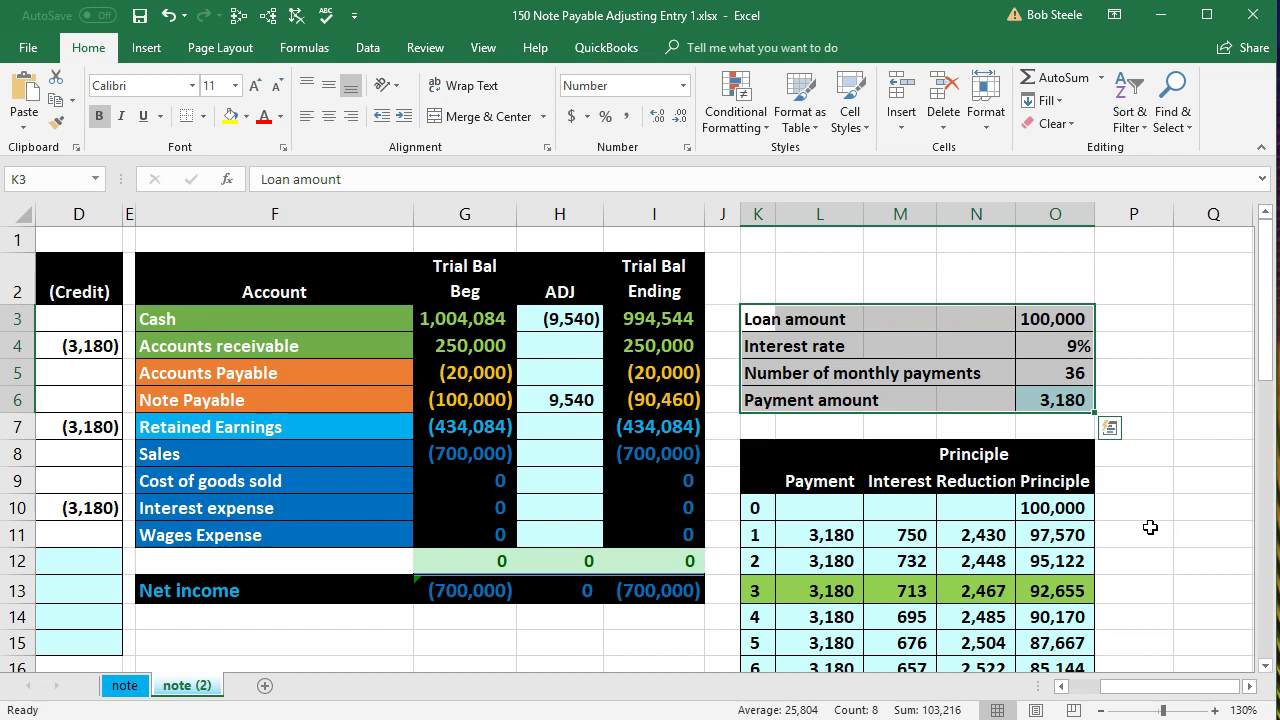
click(1052, 400)
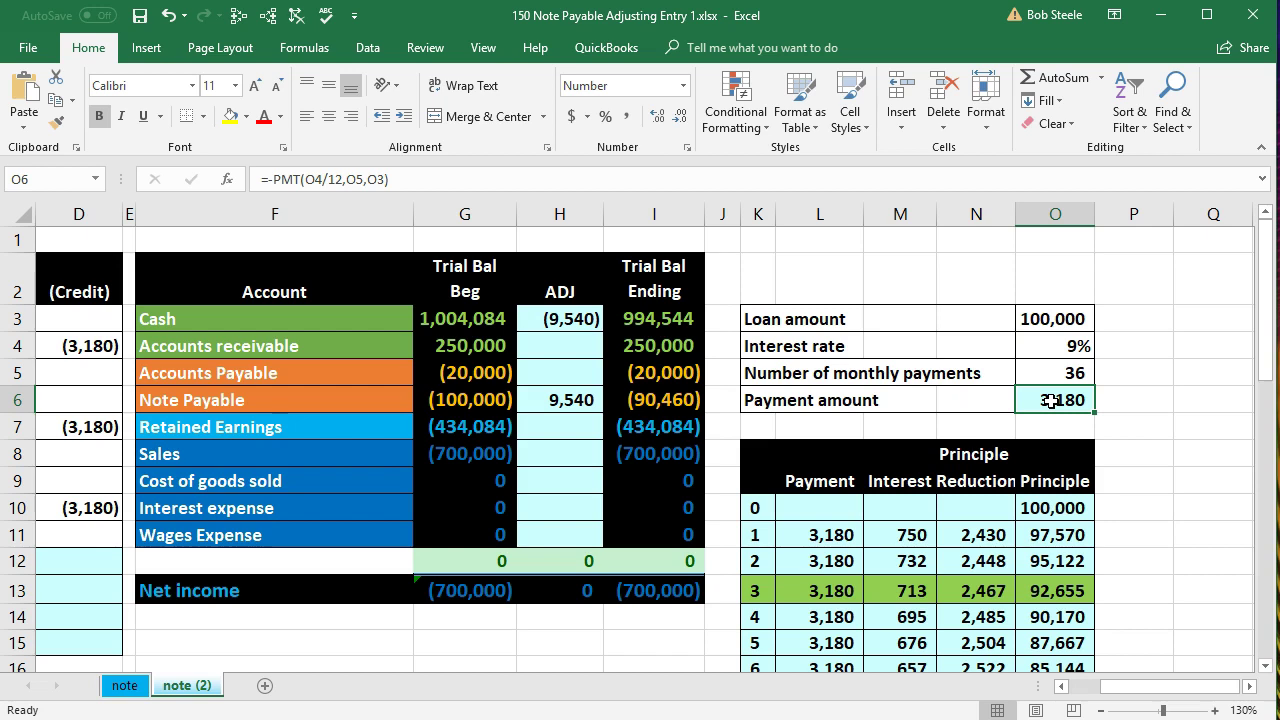
click(1040, 319)
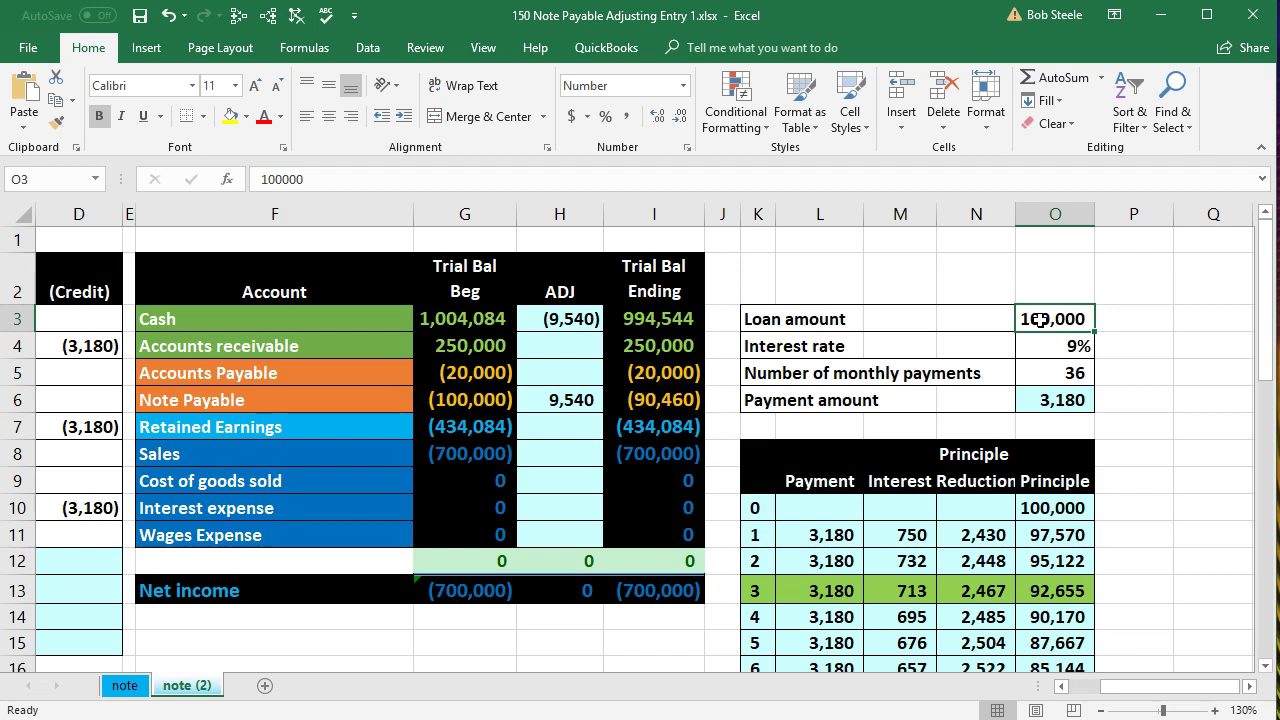
click(1040, 396)
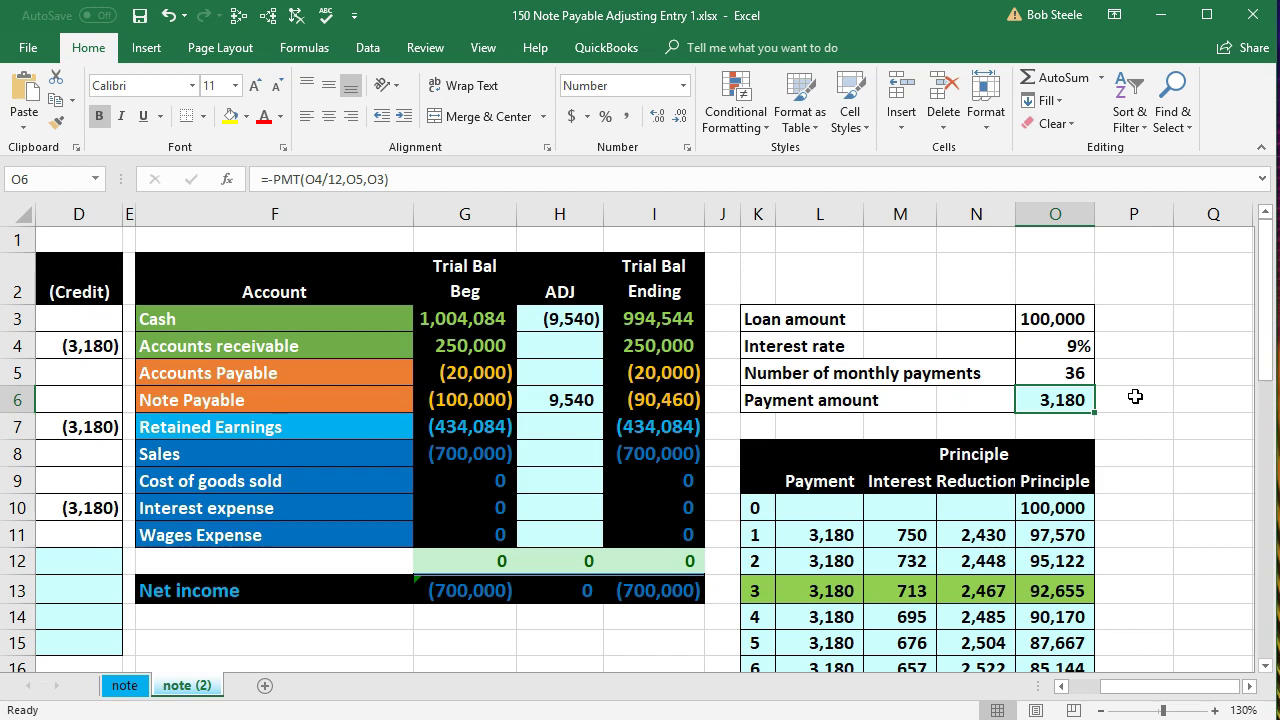
Step: Examine the payment and interest amounts for the first three payments in the amortization table
click(838, 537)
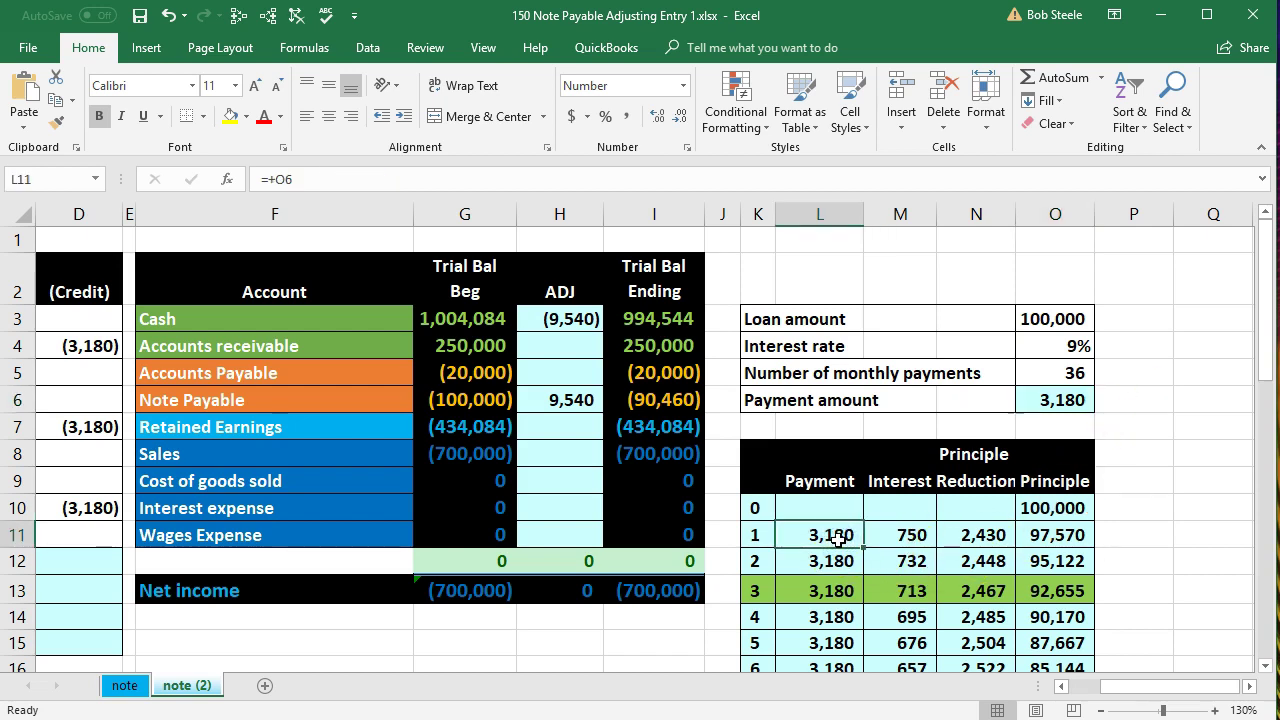
key(Down)
key(Down)
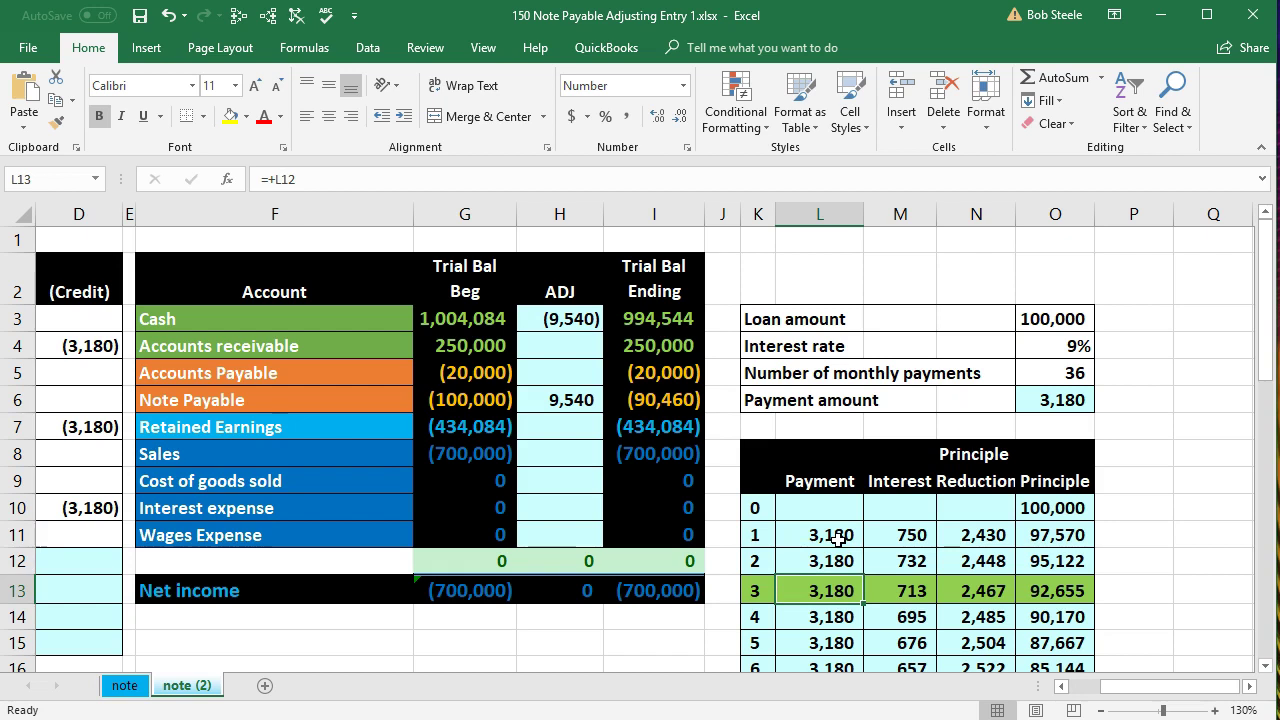
key(Right)
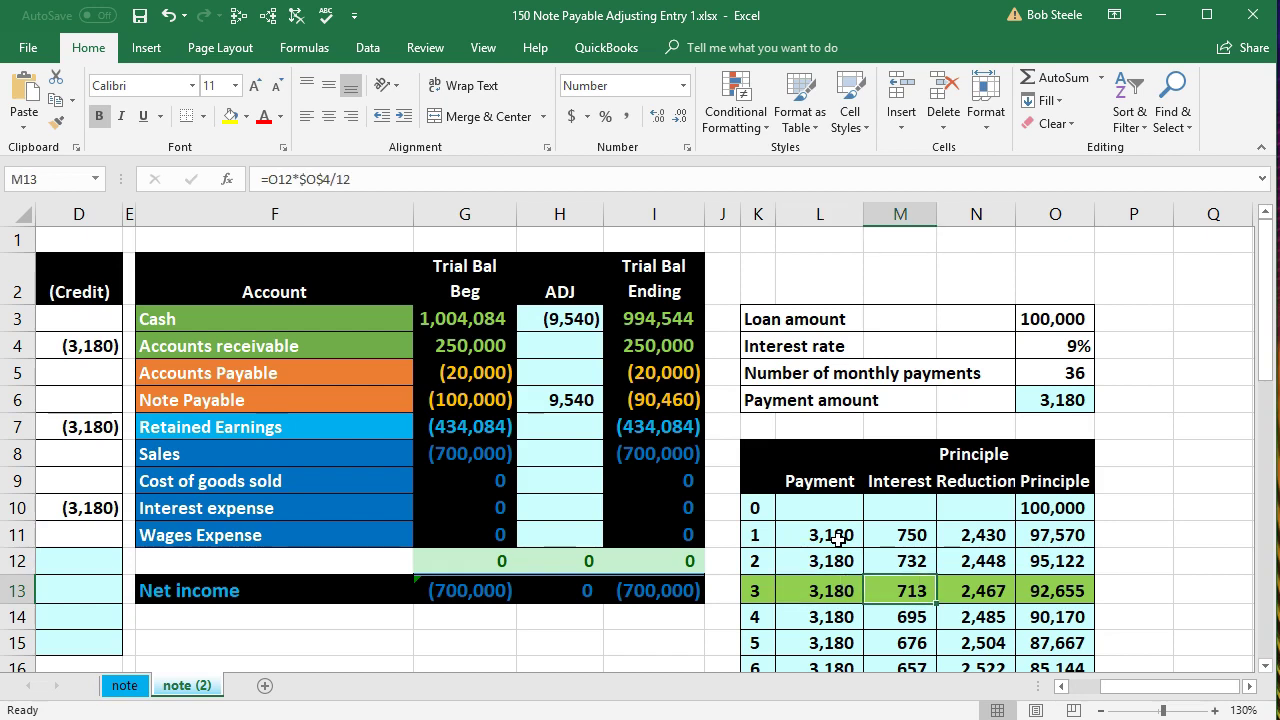
key(Up)
key(Up)
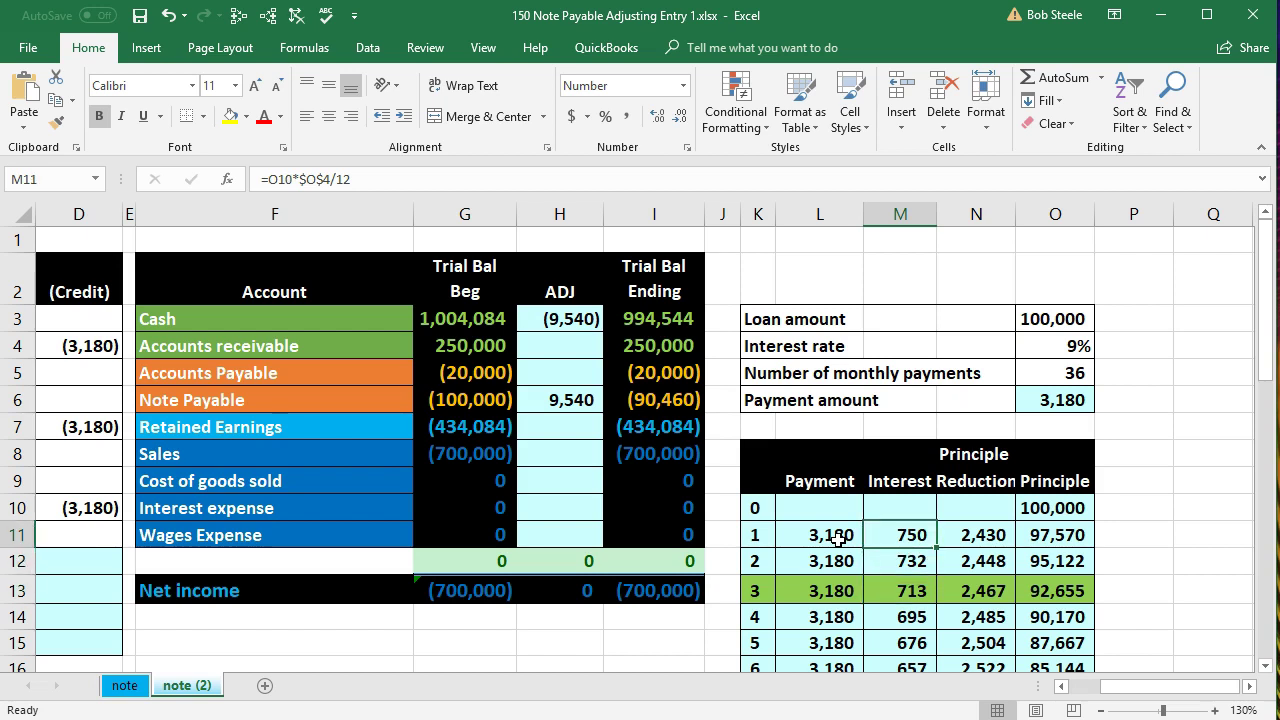
key(Down)
key(Down)
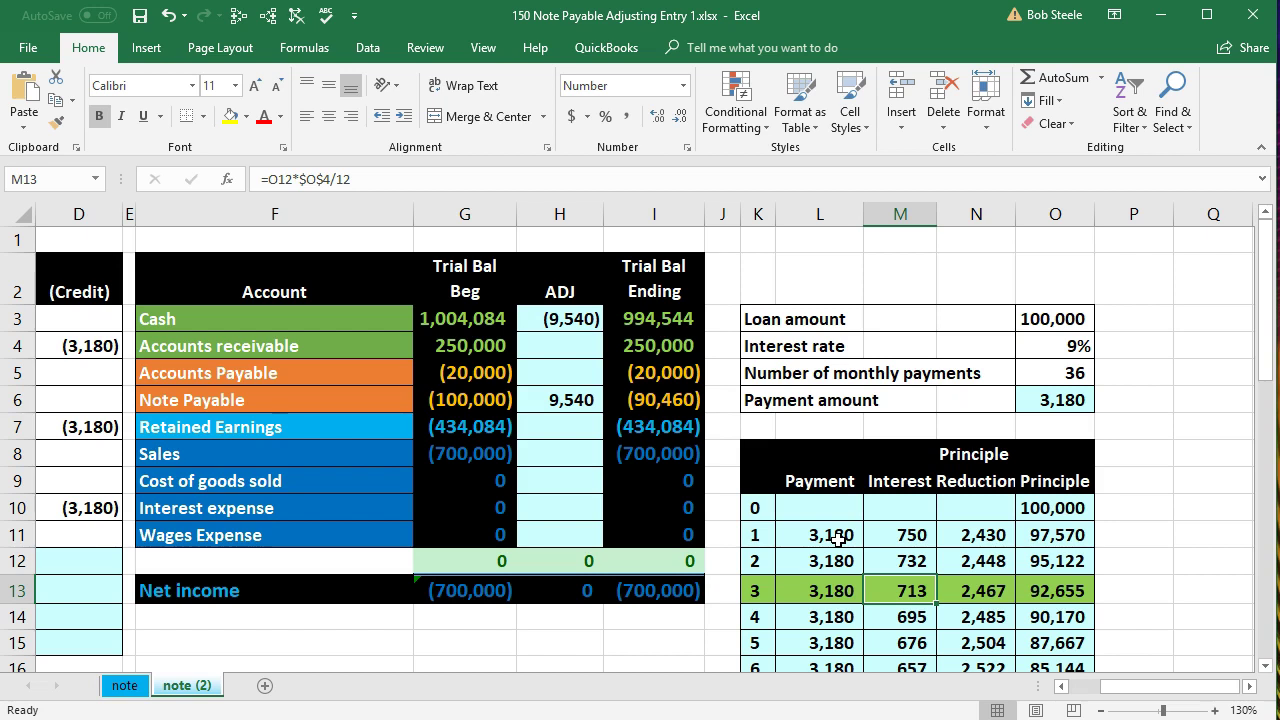
Step: Check the Cash and Note Payable adjustment formulas, and trace the precedents and dependents of the Note Payable adjustment
click(555, 322)
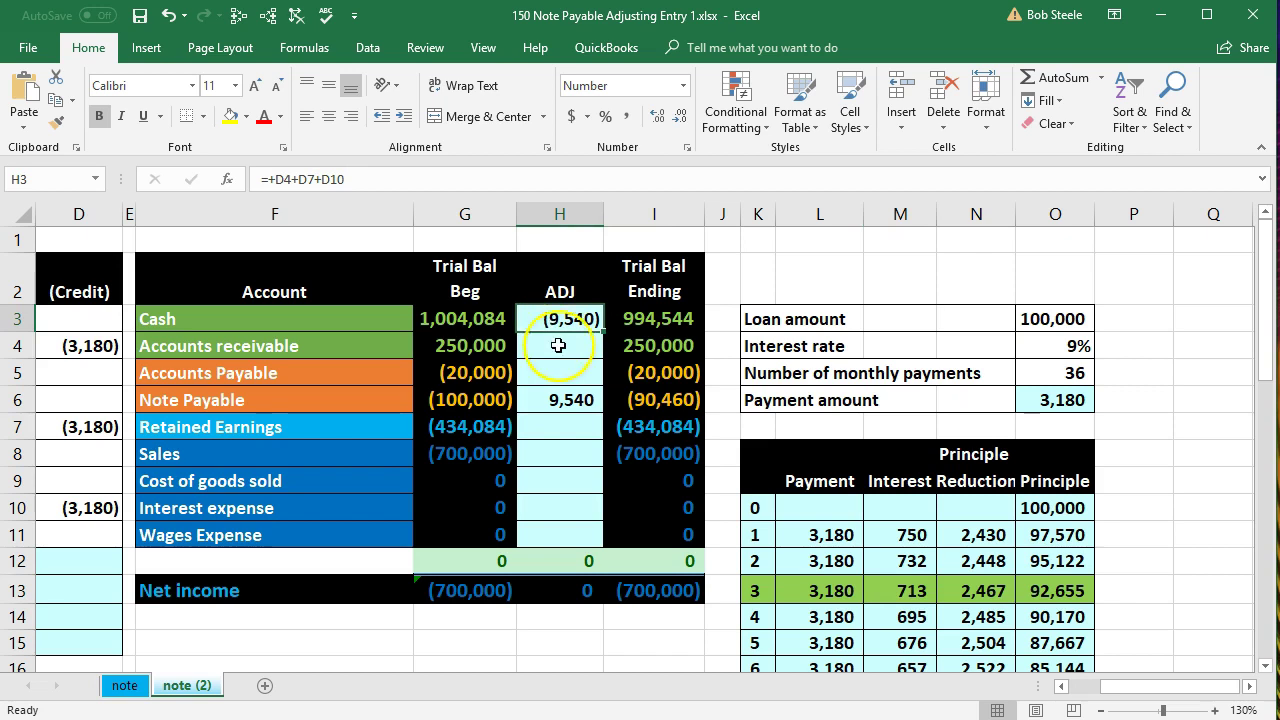
click(566, 408)
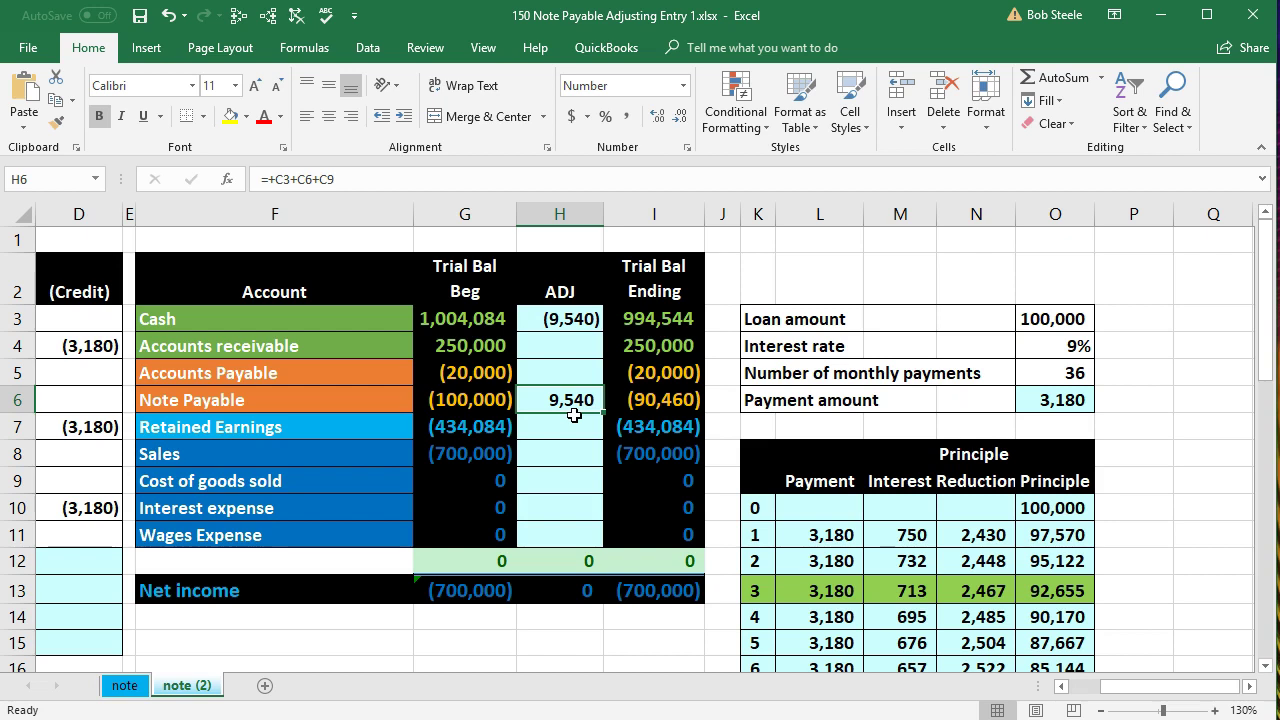
click(1062, 686)
click(1062, 686)
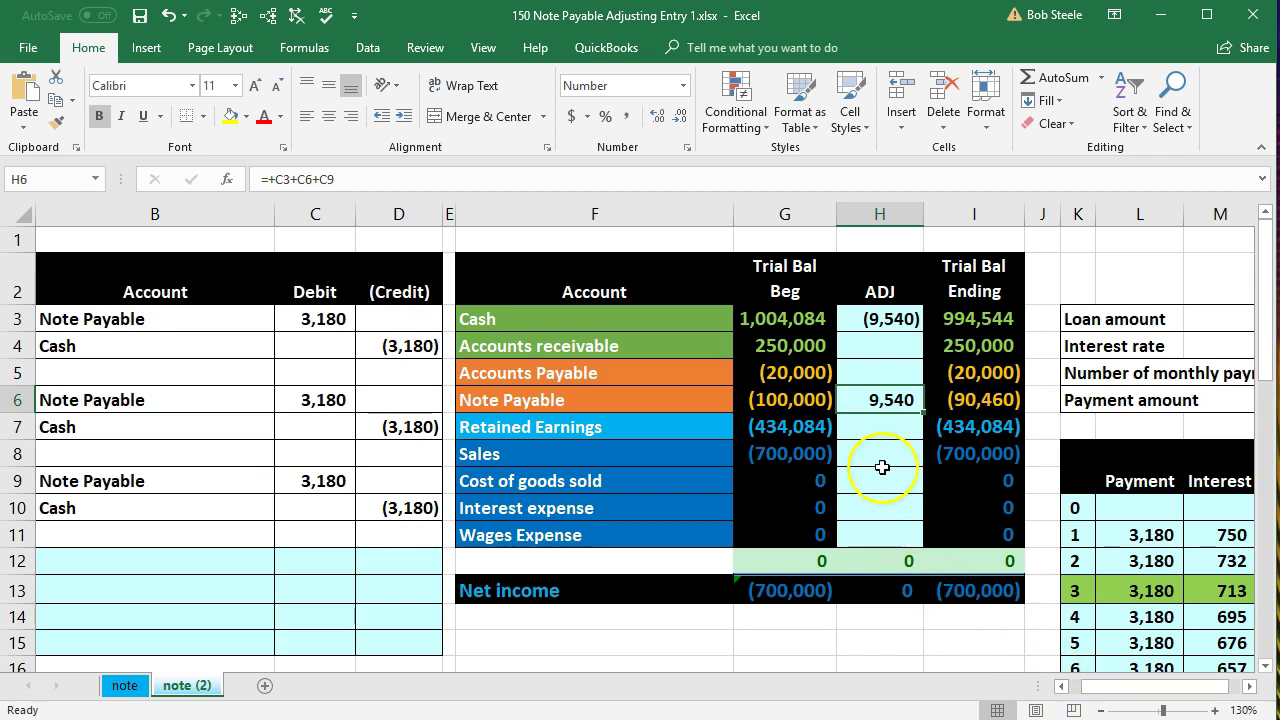
click(266, 16)
click(238, 16)
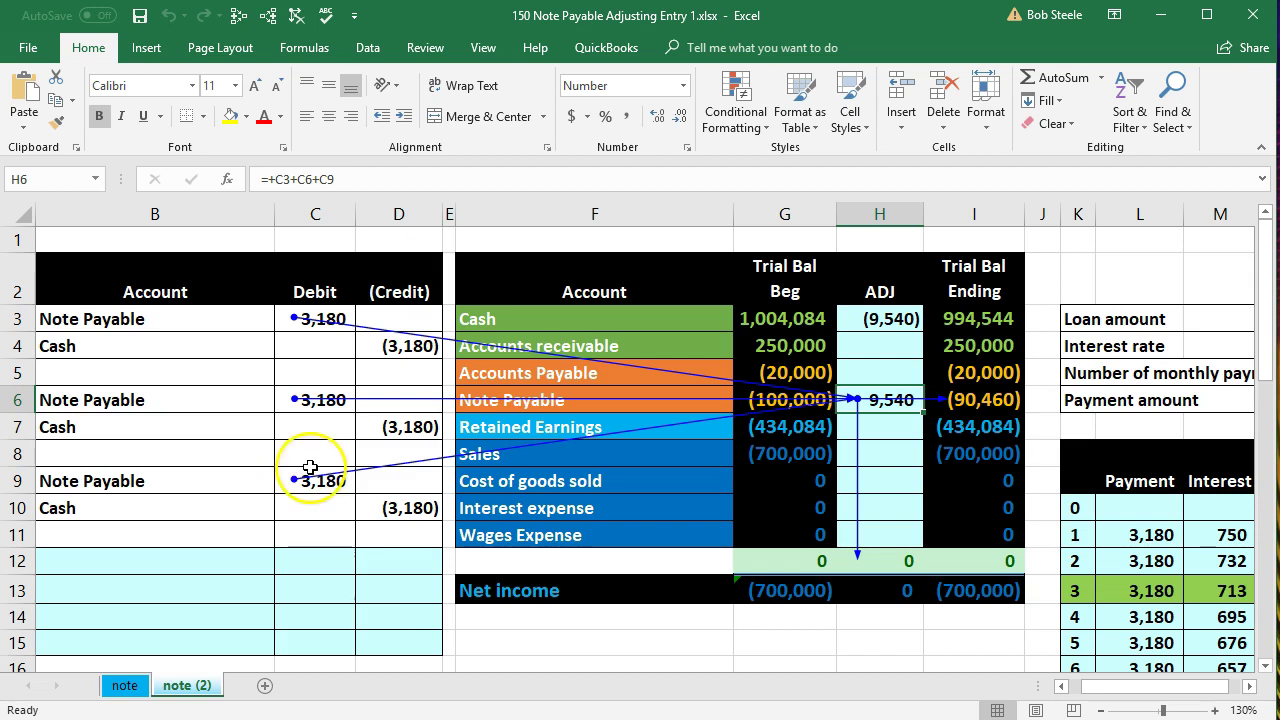
Step: Compare the ending Note Payable balance with payment 3's principal and the first three interest amounts, and remove the trace arrows
click(1250, 686)
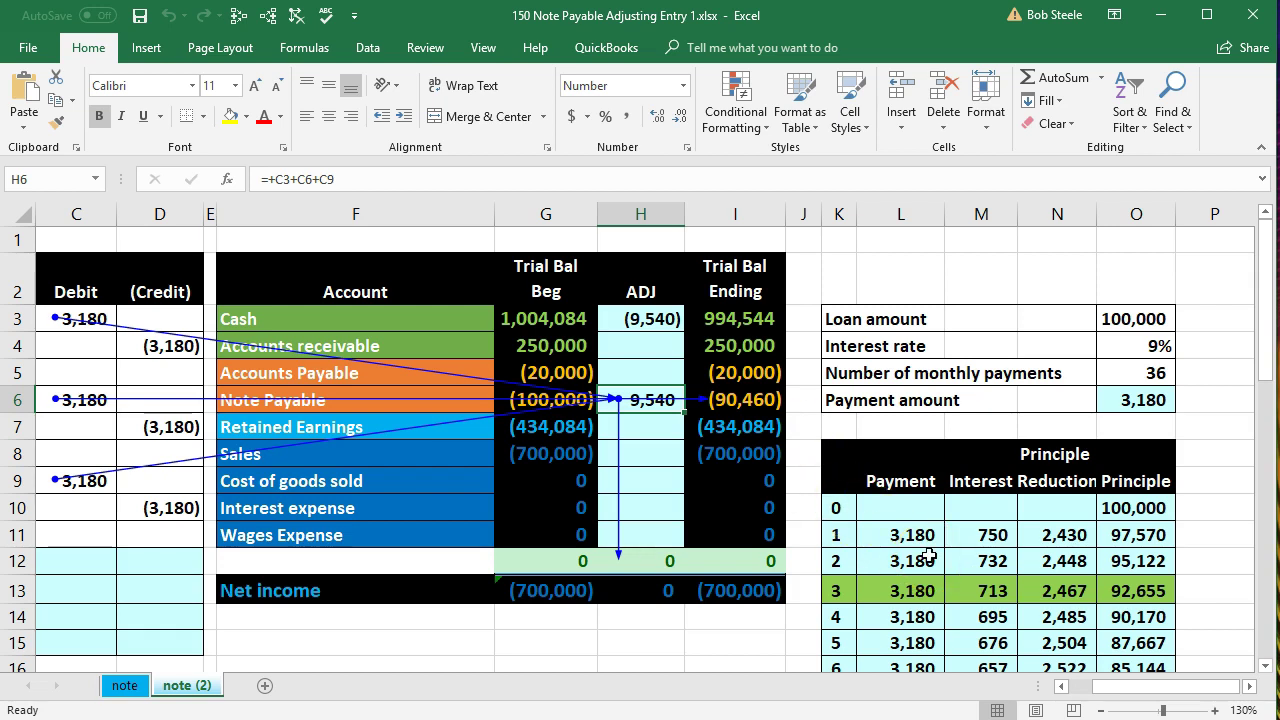
click(755, 400)
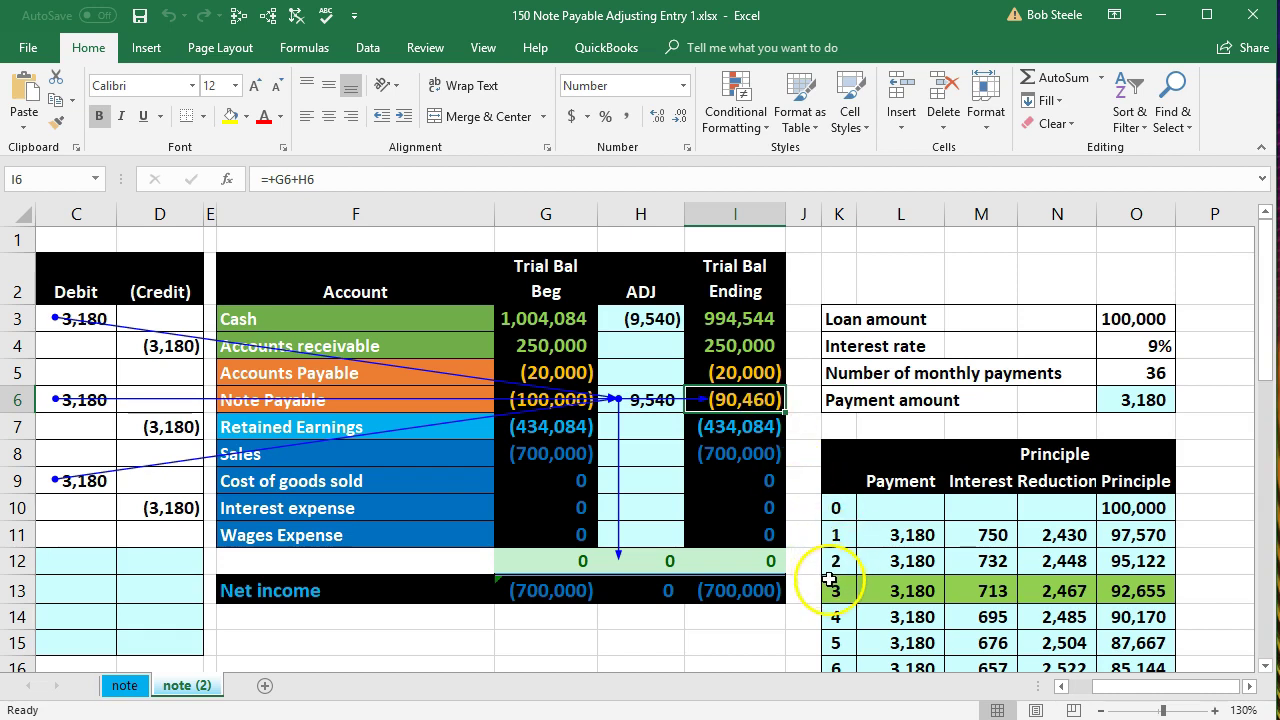
click(1138, 592)
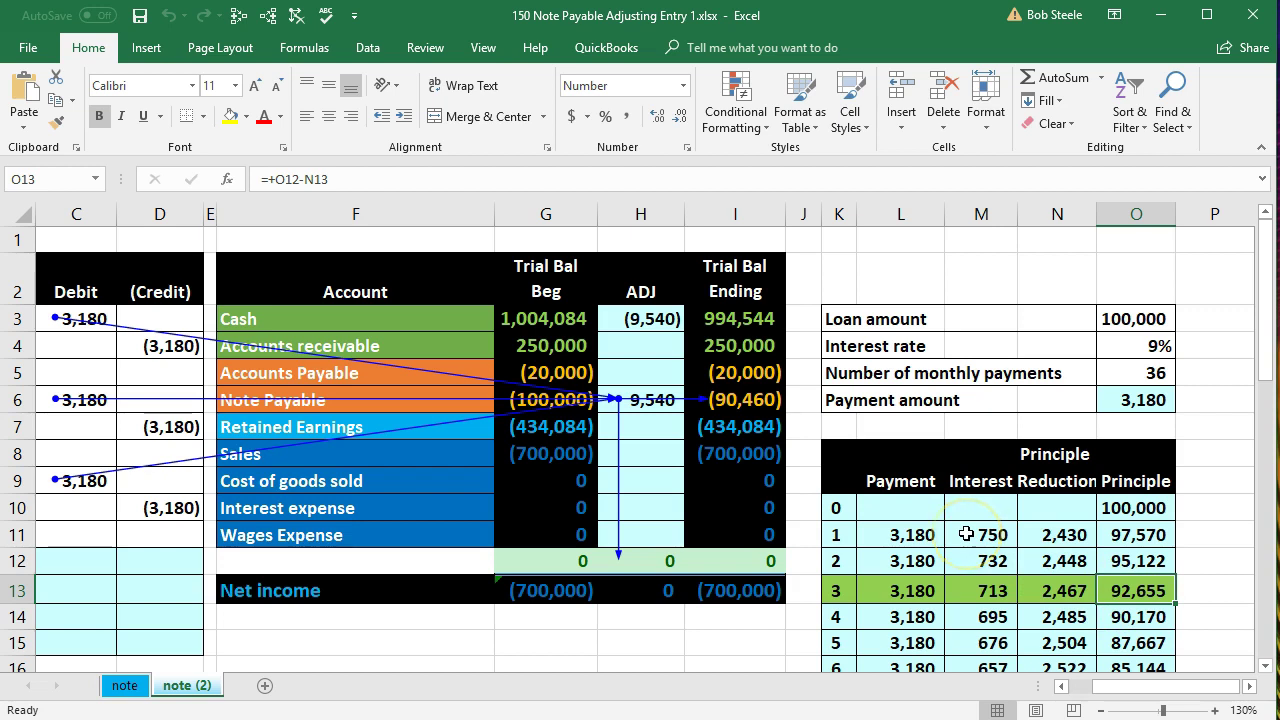
drag(966, 535, 973, 590)
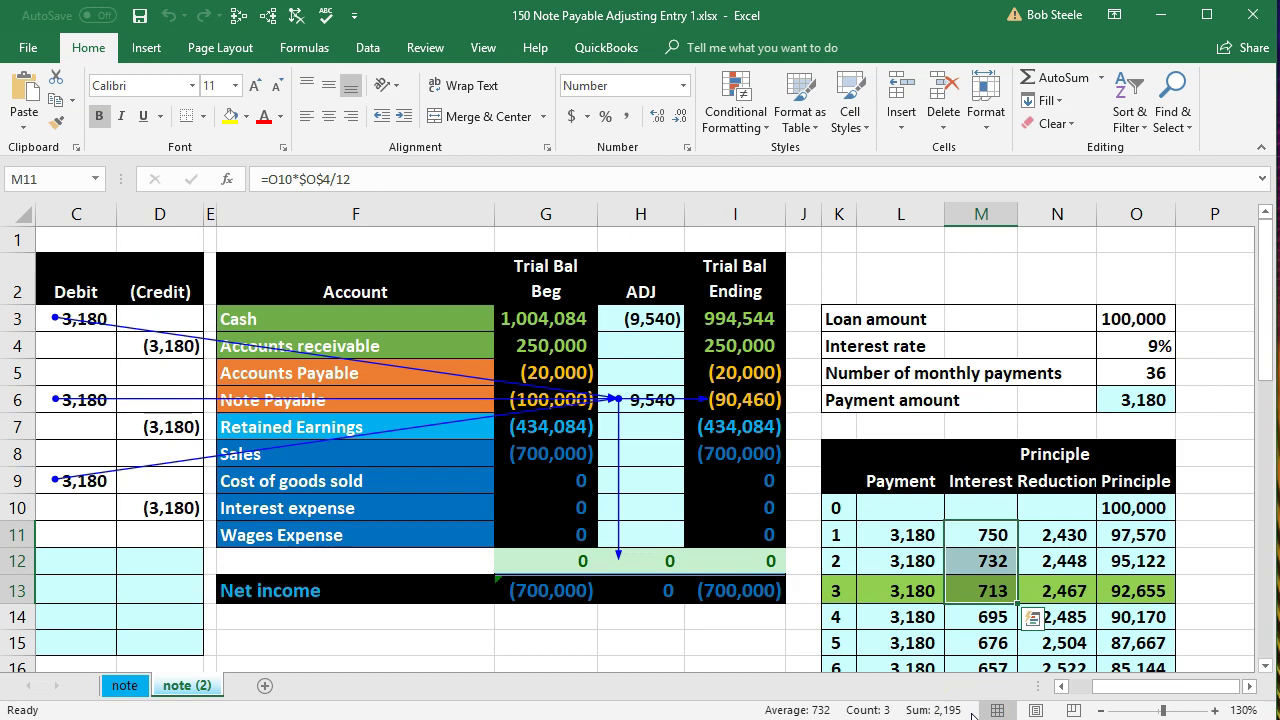
click(297, 28)
Step: Copy the Note Payable account name from the trial balance into cell B13 of the journal as values only
click(733, 399)
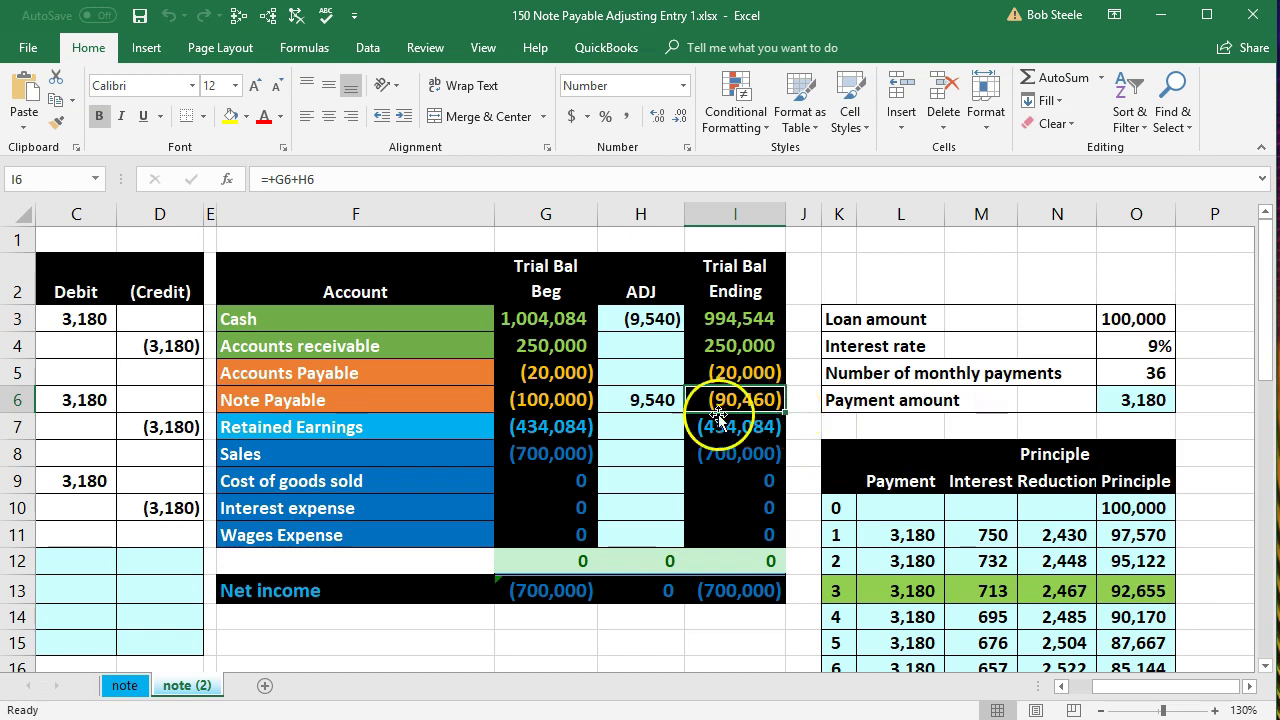
click(420, 391)
right_click(420, 391)
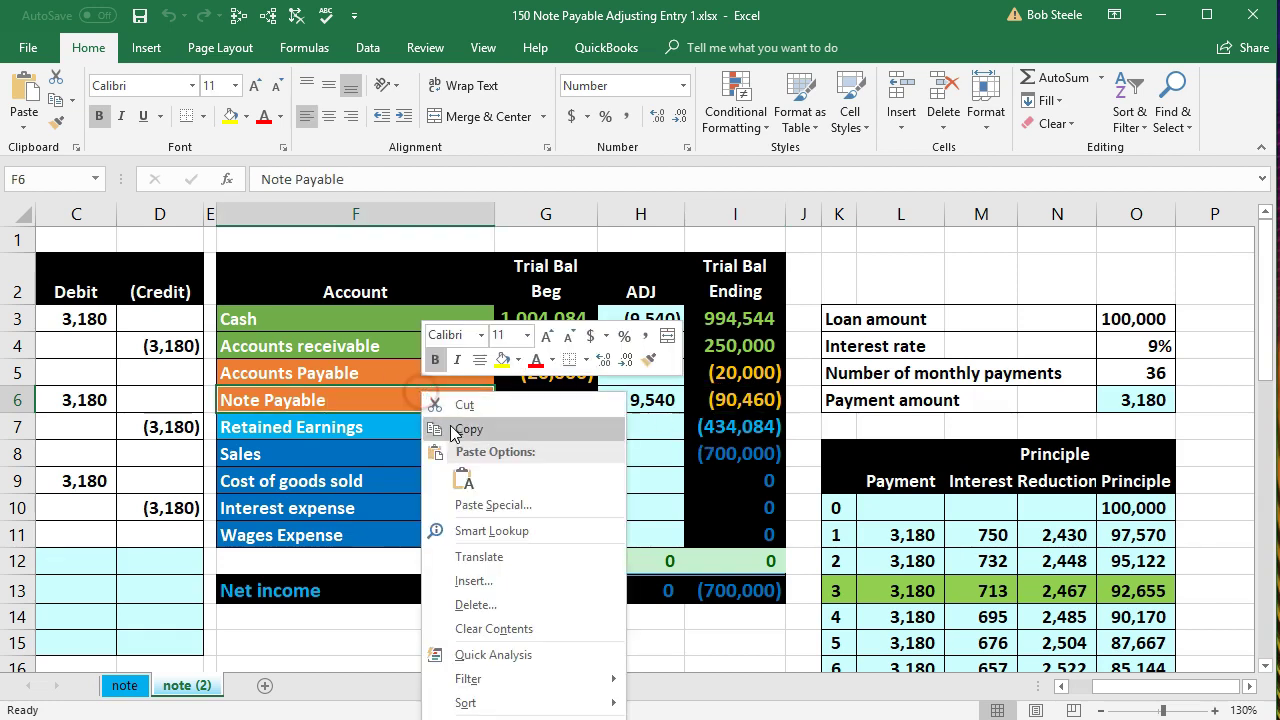
click(455, 429)
click(1061, 686)
click(1063, 687)
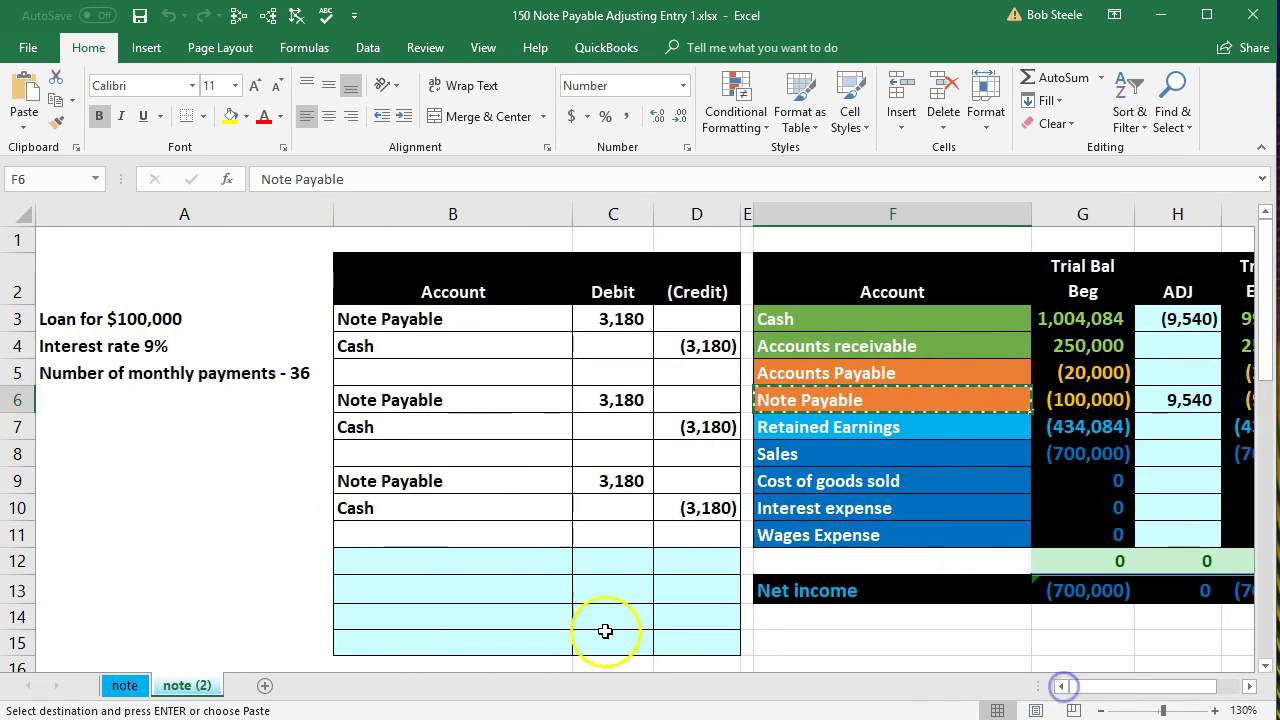
click(403, 591)
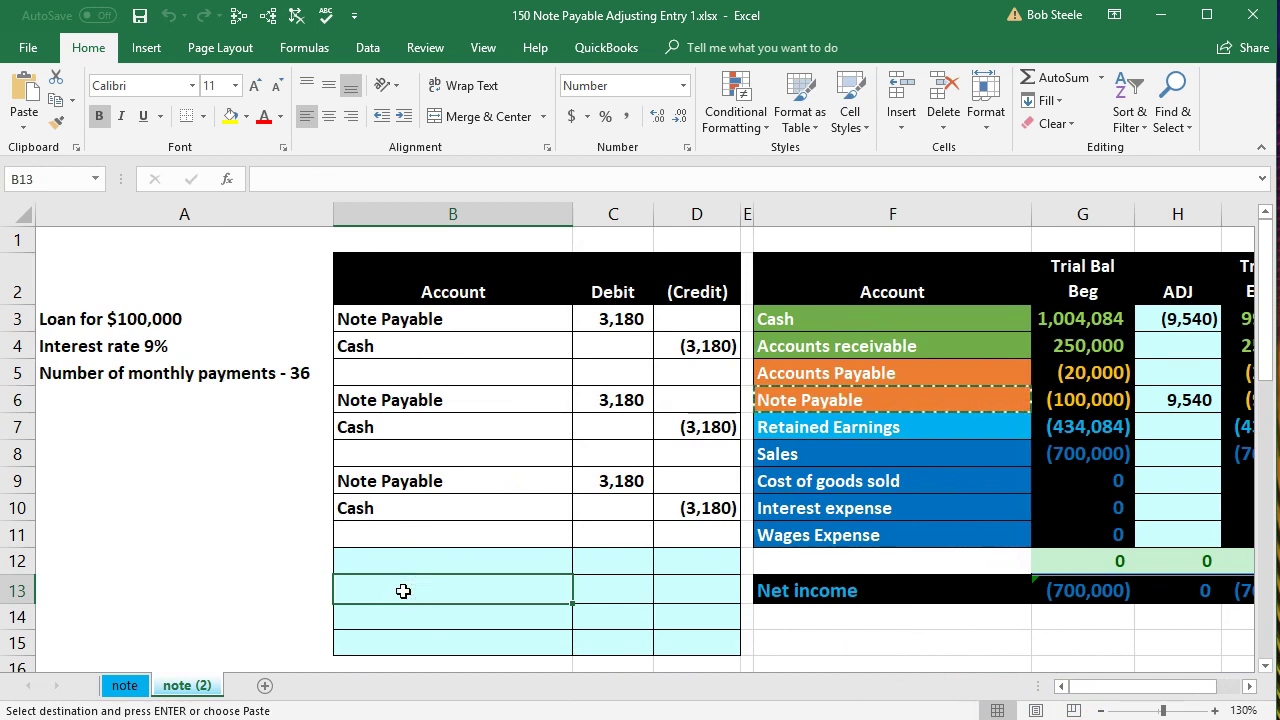
right_click(403, 591)
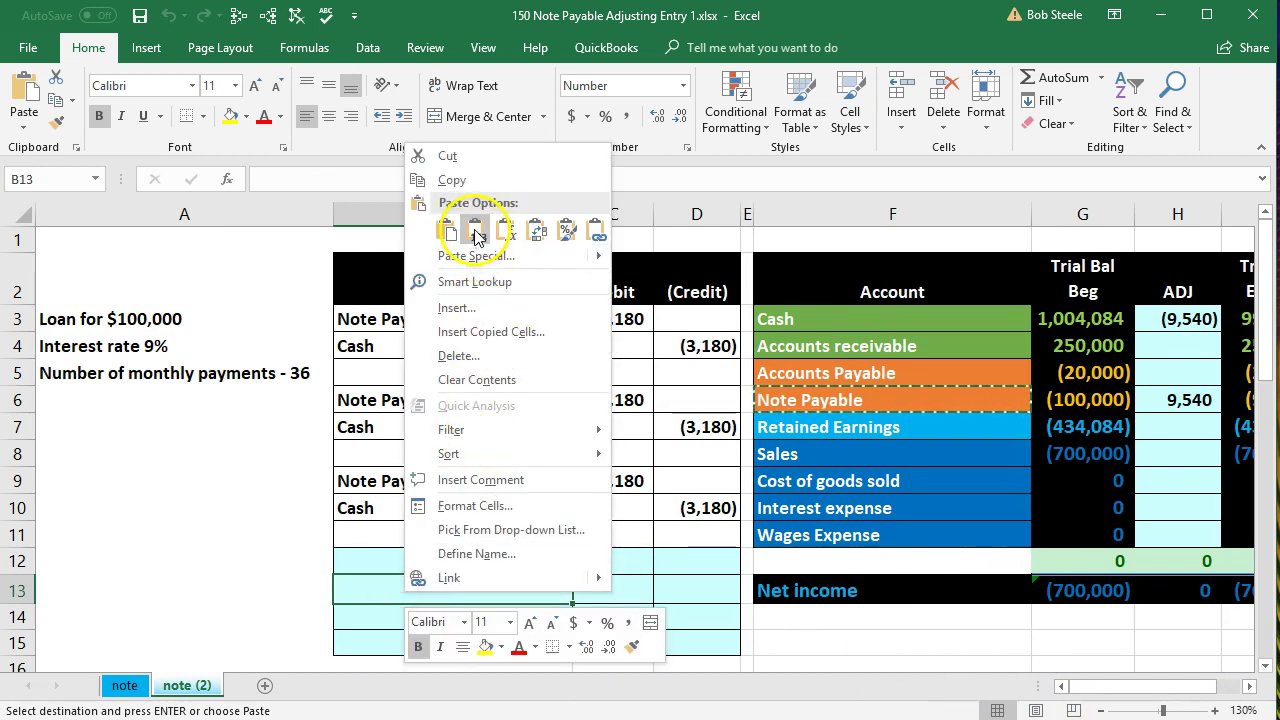
click(446, 230)
click(713, 584)
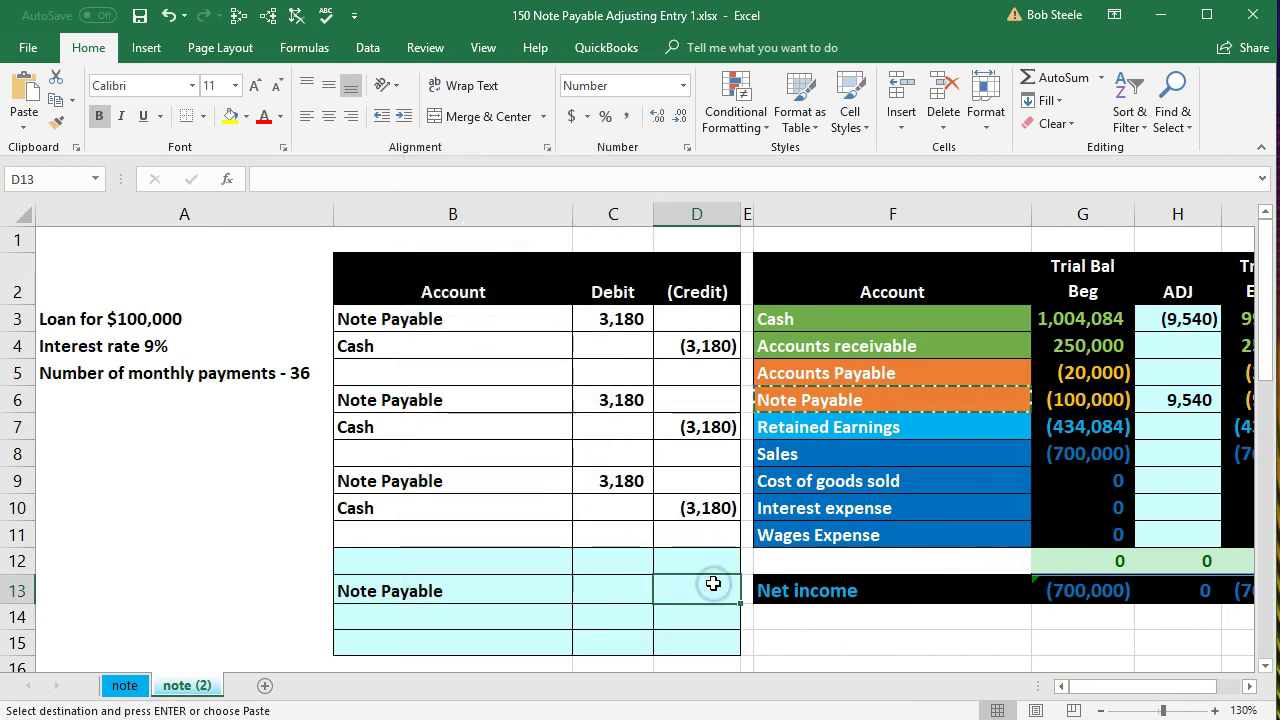
key(Right)
key(Right)
key(Right)
key(Right)
key(Right)
key(Right)
key(Right)
key(Right)
key(Right)
key(Right)
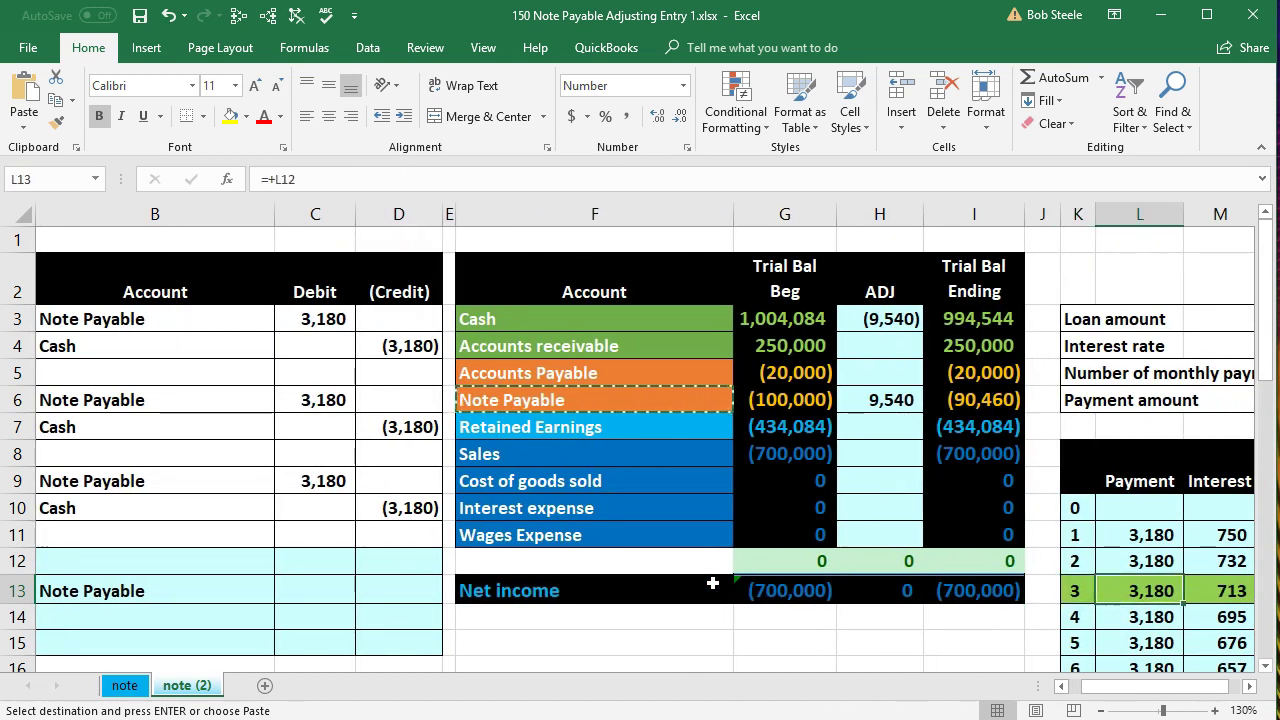
key(Left)
key(Left)
key(Left)
key(Left)
key(Left)
key(Left)
key(Left)
key(Left)
key(Left)
key(Left)
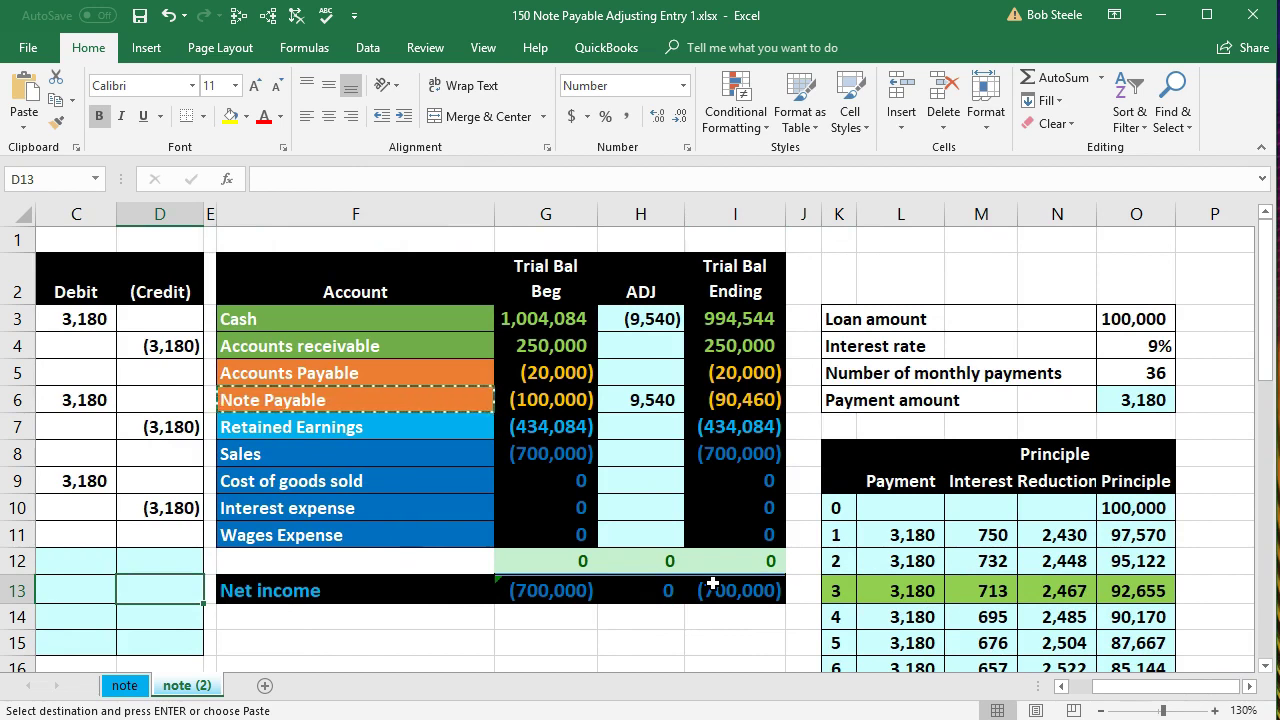
text(-()
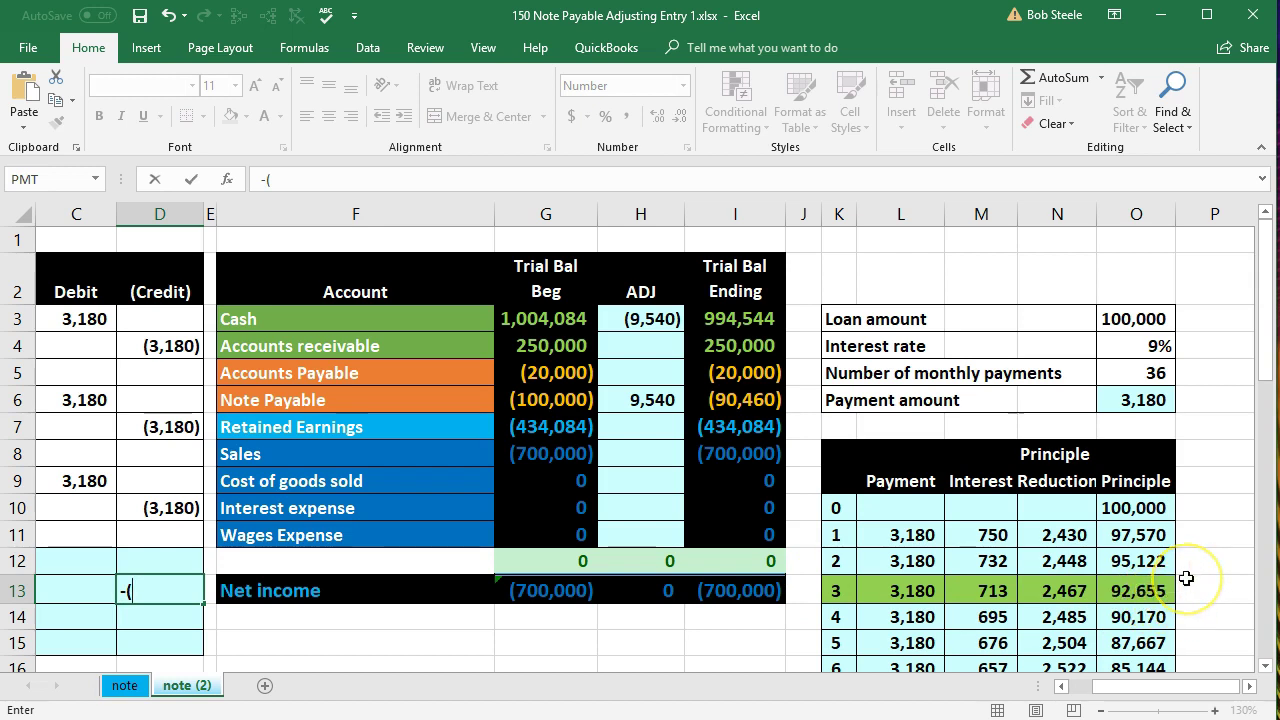
text(92655-)
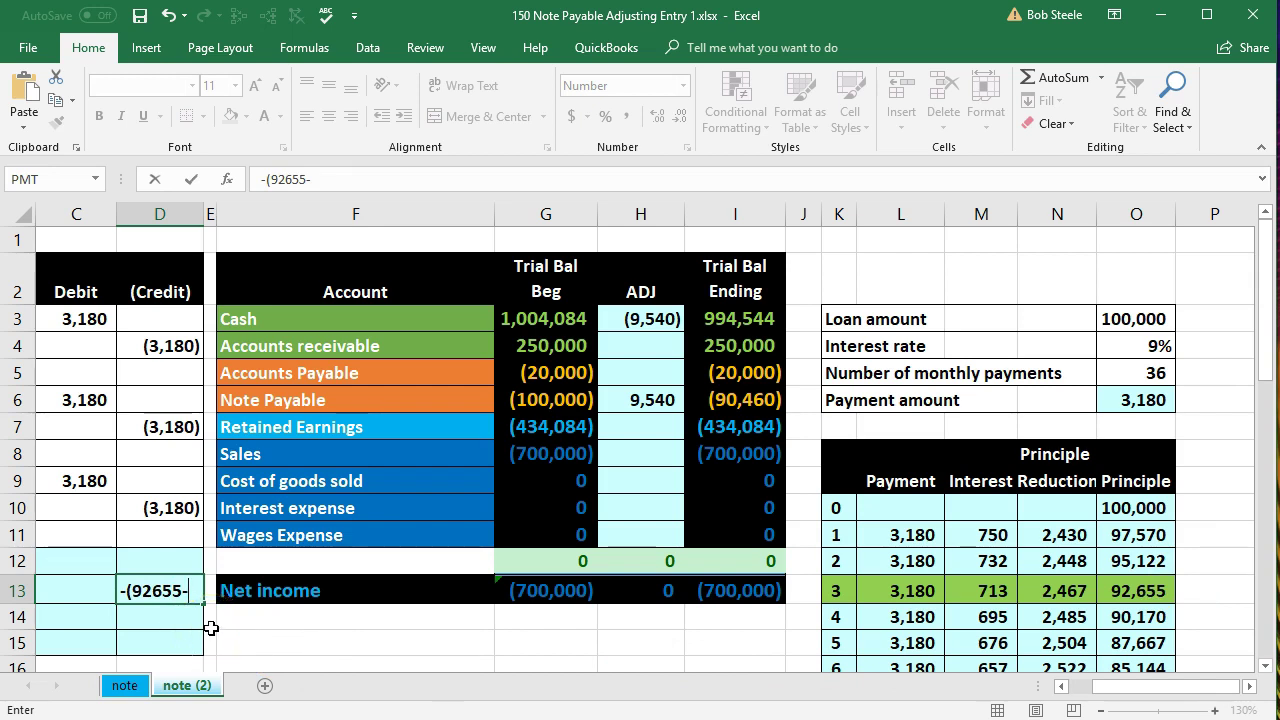
text(90460)
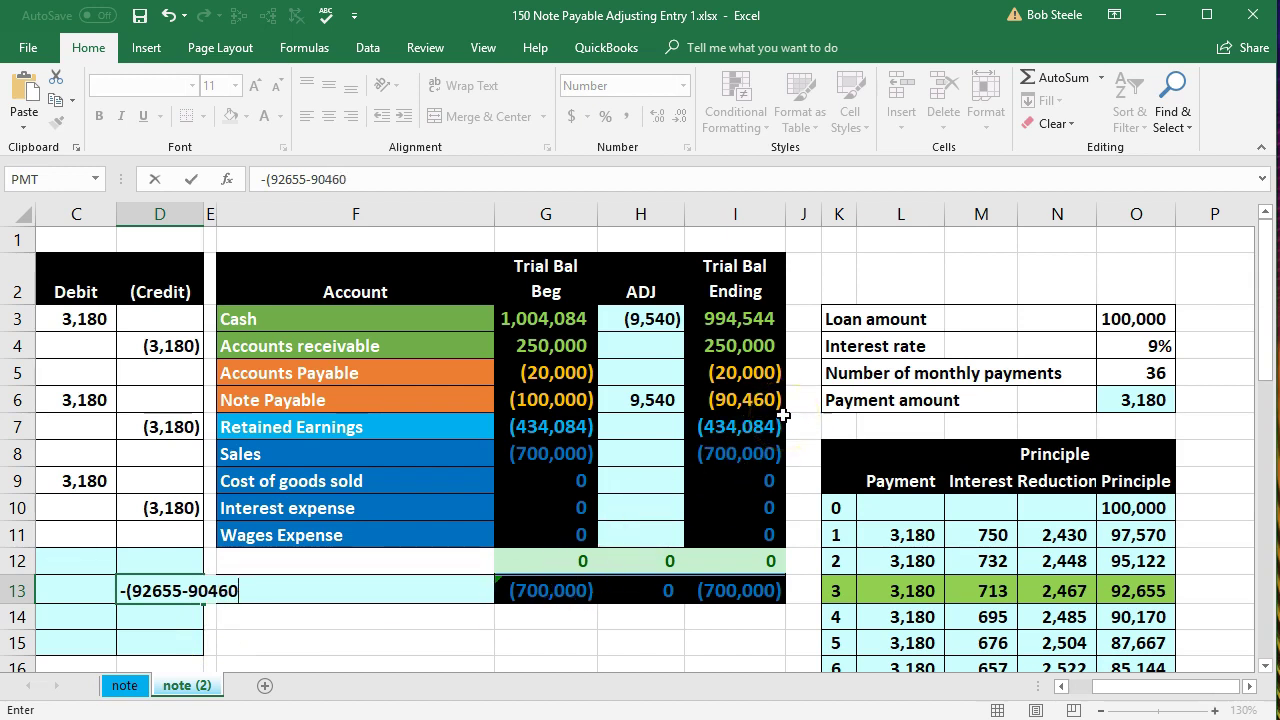
text())
key(Return)
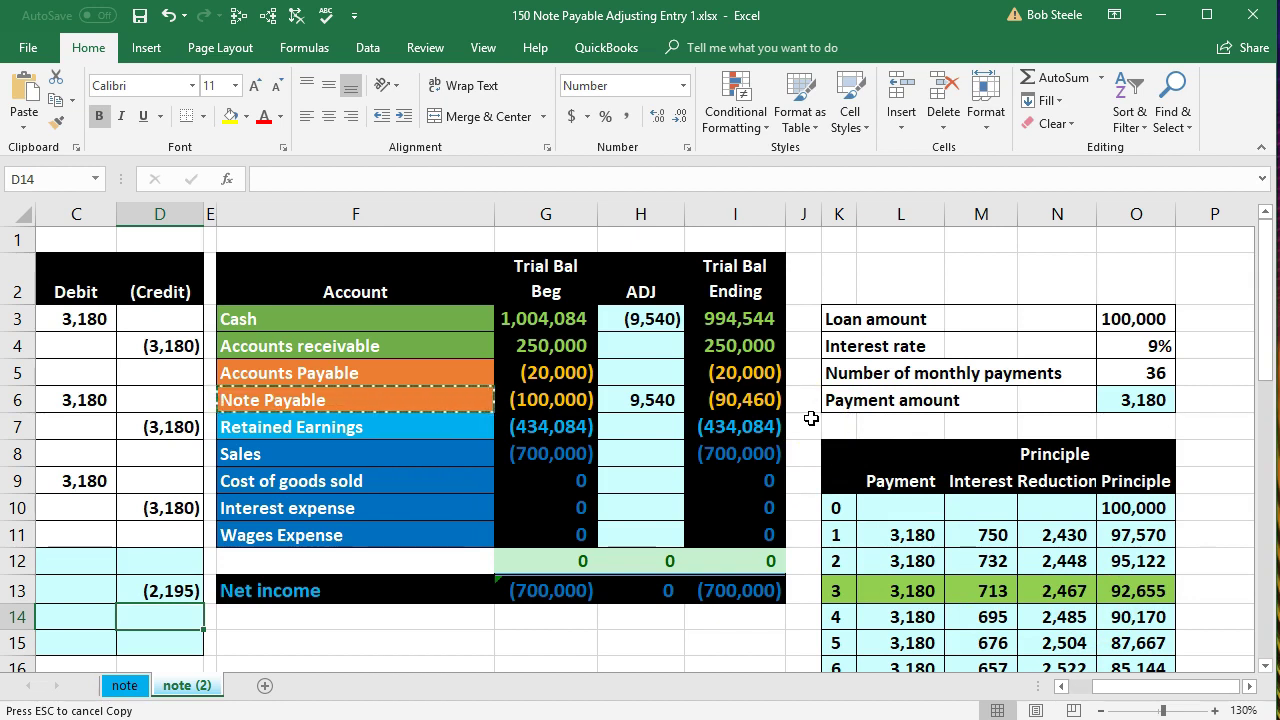
Step: Check the sum of the first three interest amounts in the amortization table against the Note Payable credit
key(Home)
key(Right)
key(Right)
key(Right)
key(Right)
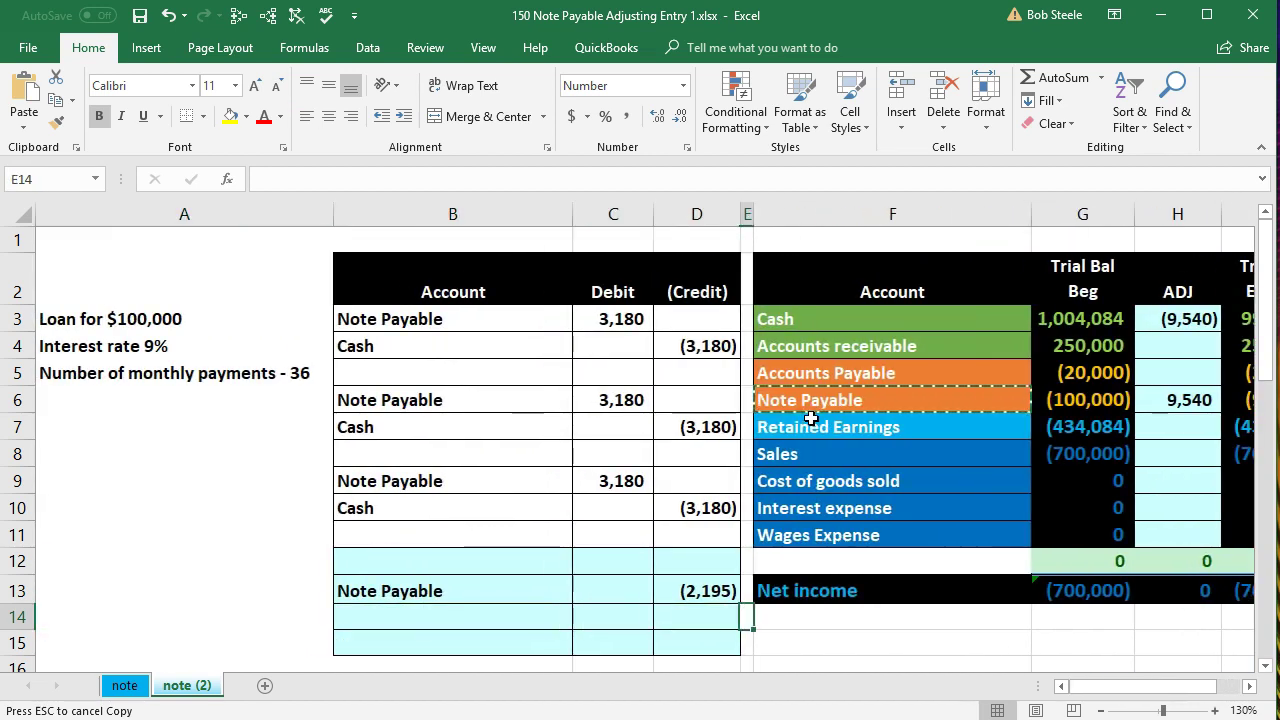
key(Right)
key(Right)
key(Right)
key(Right)
key(Right)
key(Right)
key(Right)
key(Right)
key(Right)
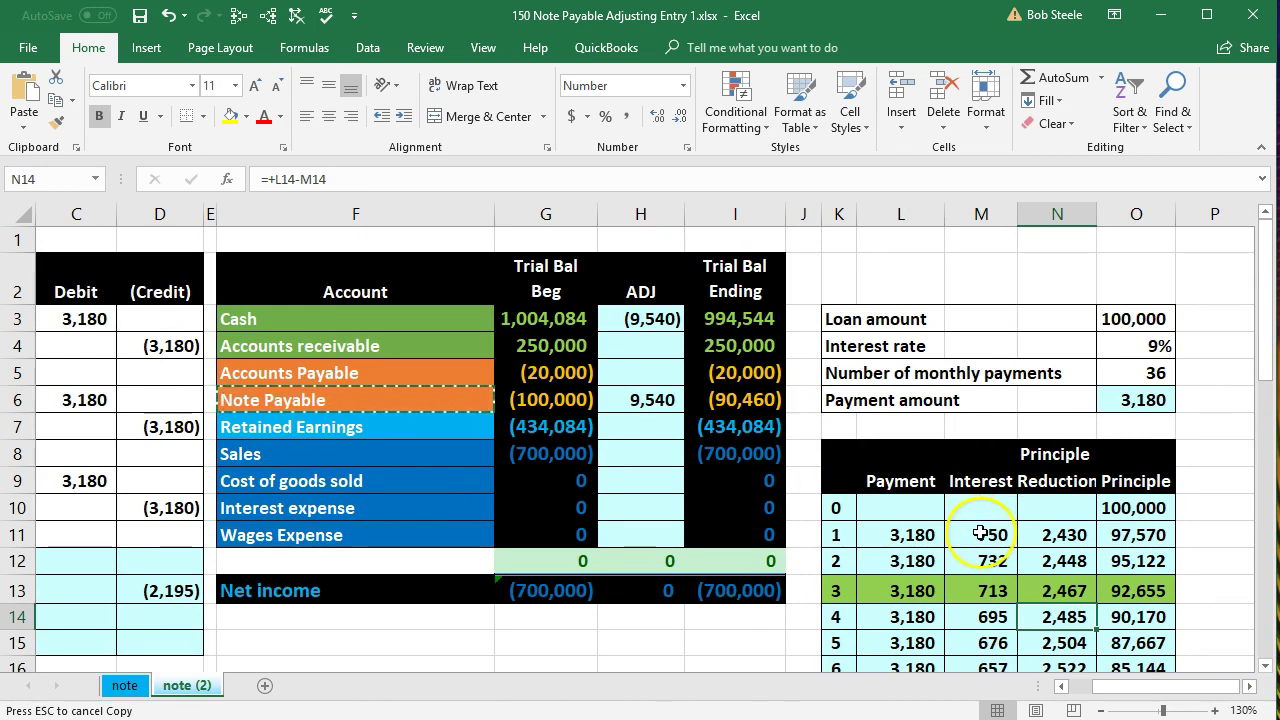
drag(980, 534, 968, 584)
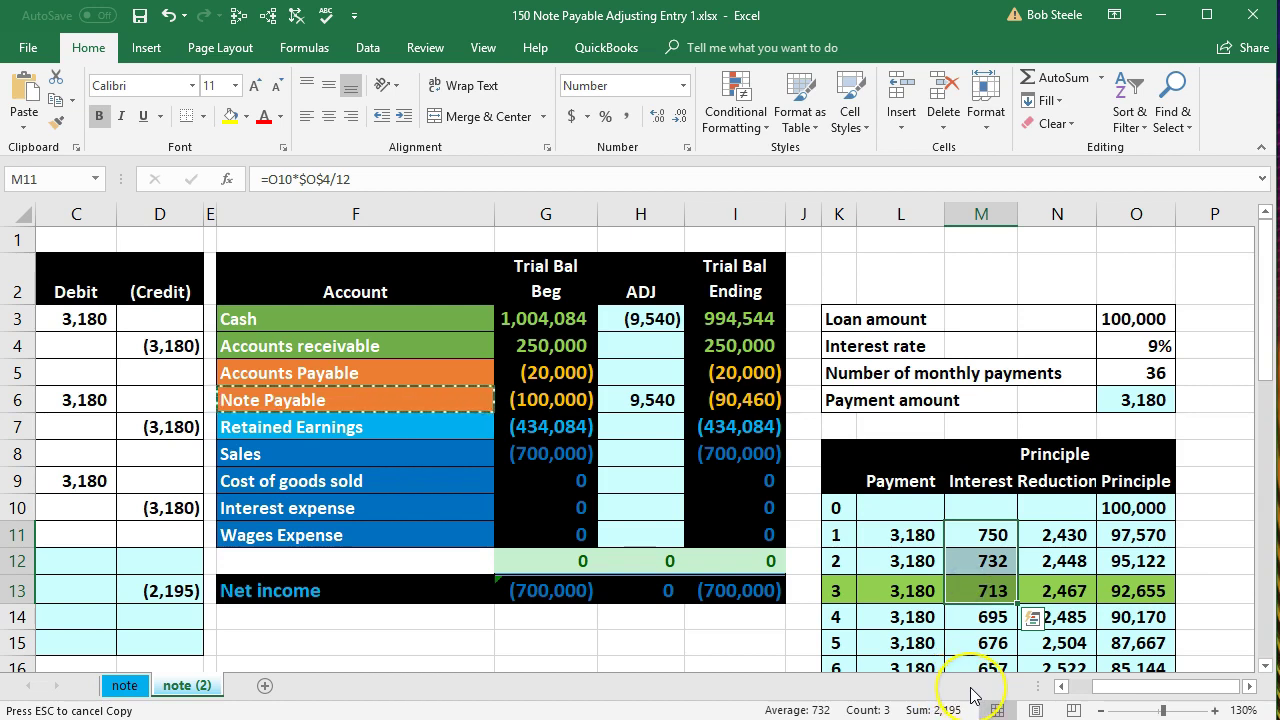
Step: Enter the debit in C12 as the negative of the Note Payable credit, -D13
click(129, 563)
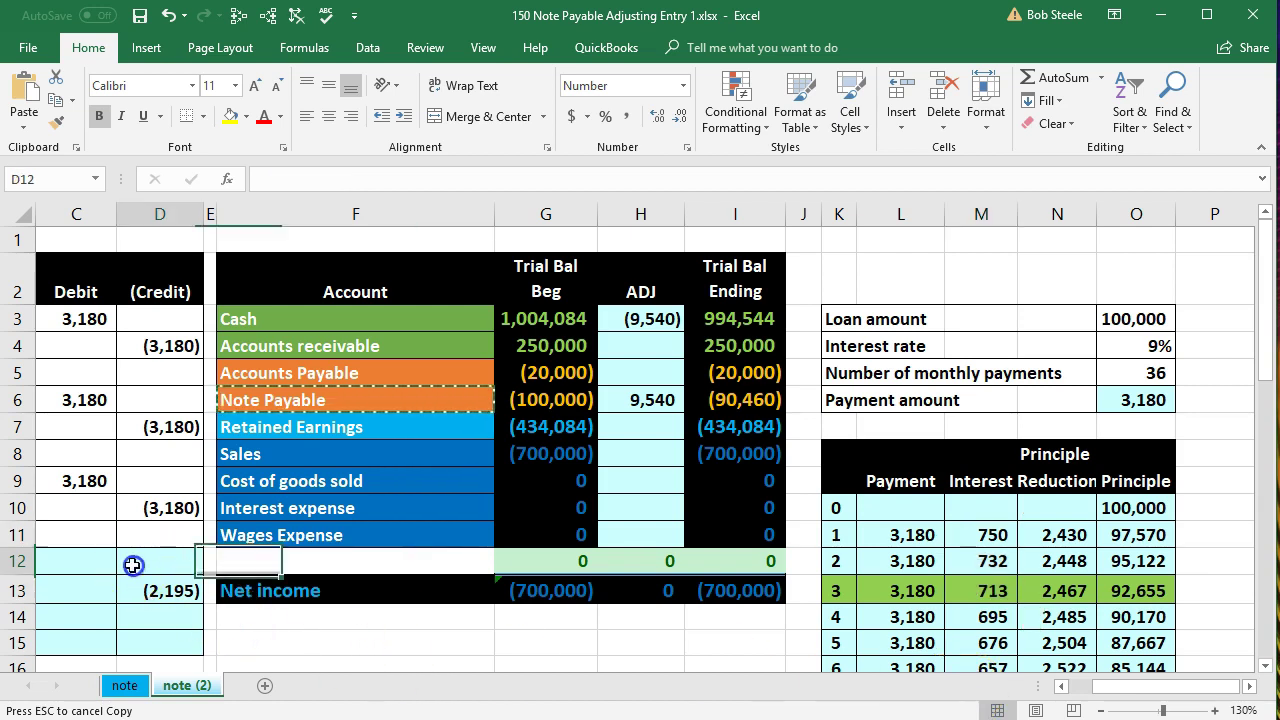
click(105, 563)
scroll(105, 562, left, 2)
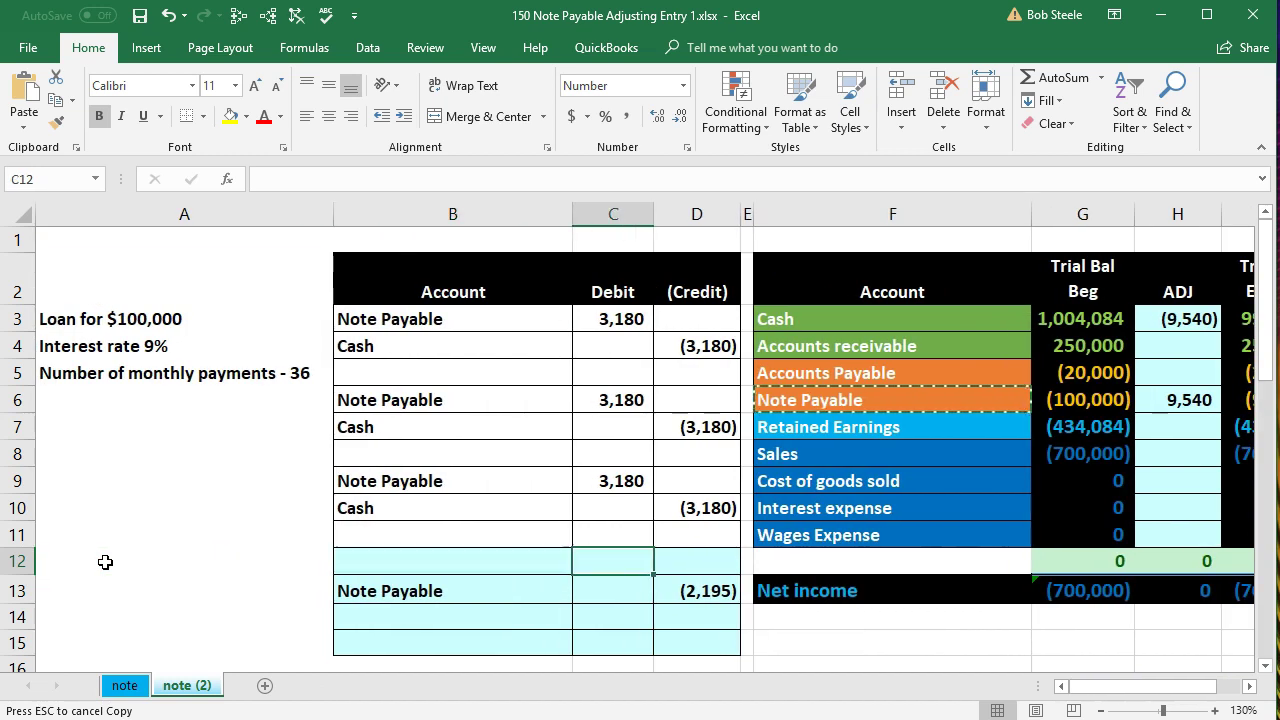
text(-)
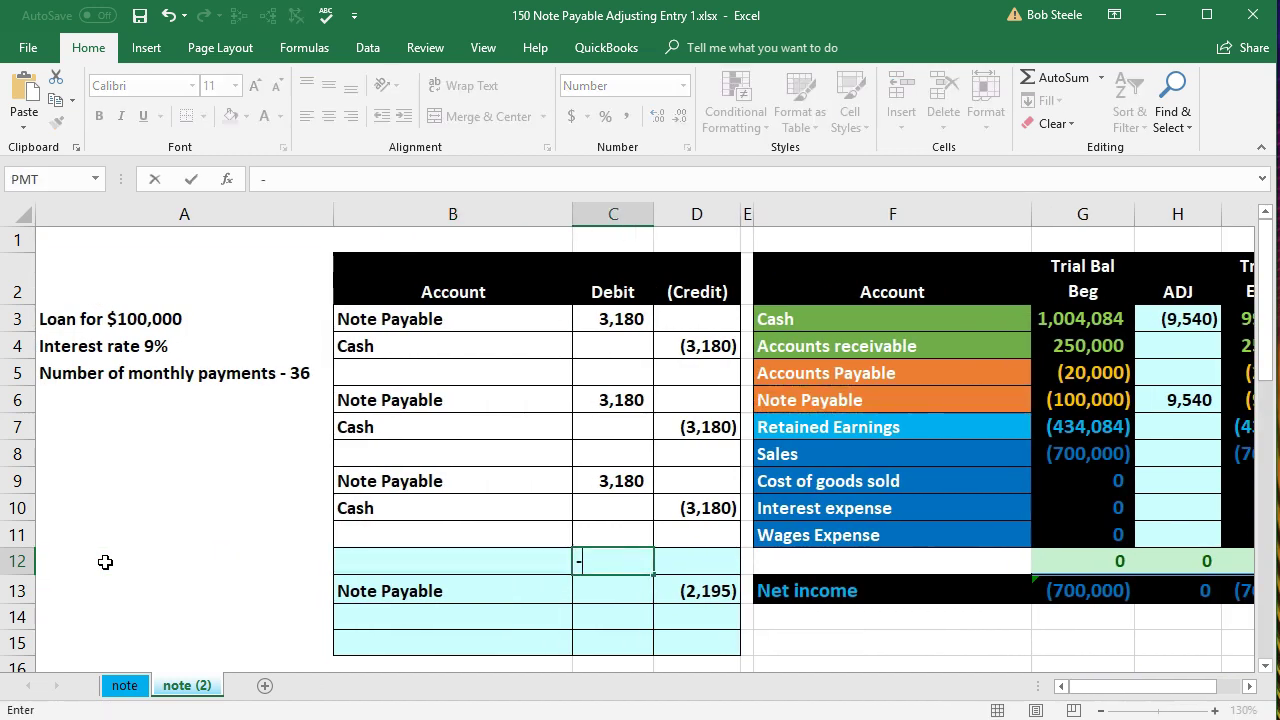
key(Down)
key(Right)
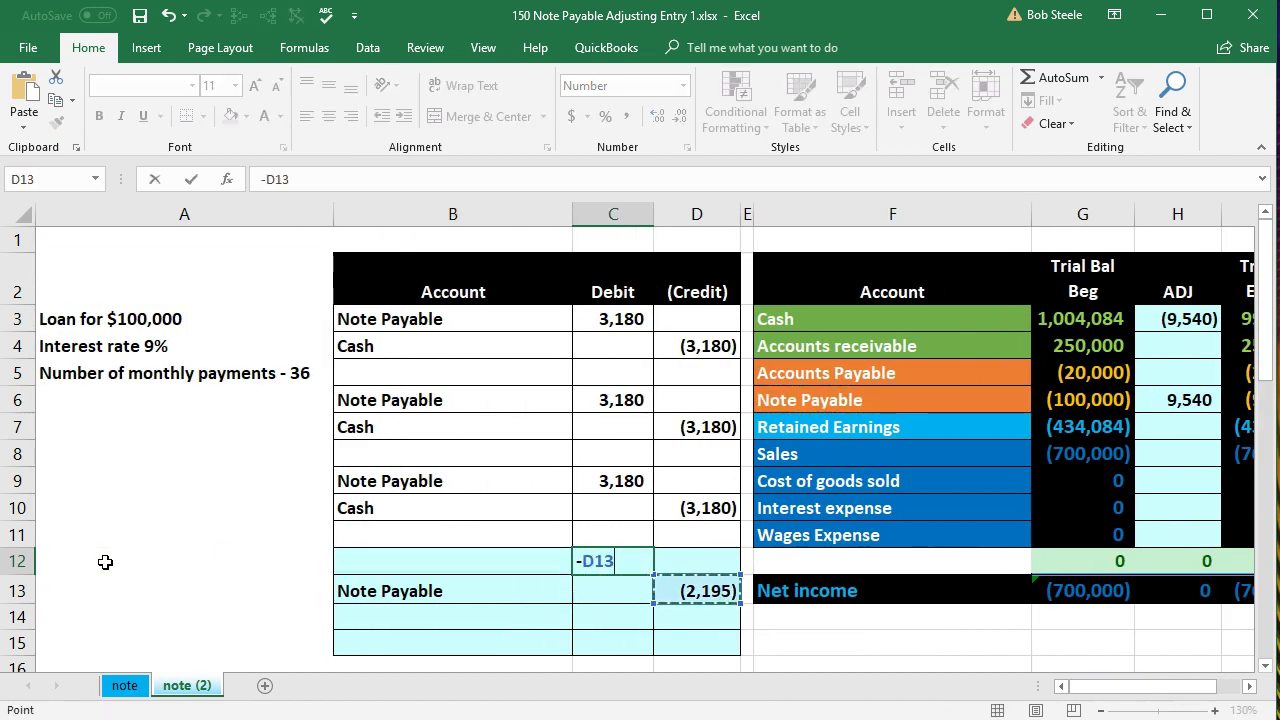
key(Return)
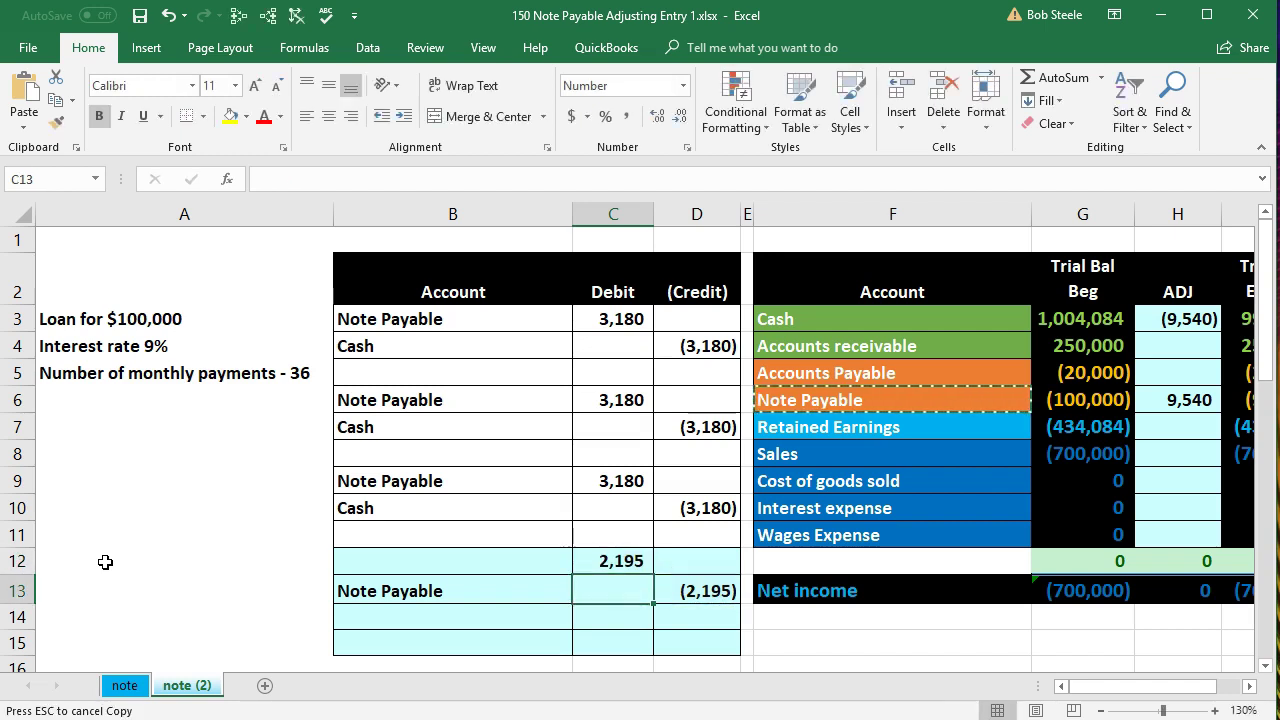
Step: Copy the Interest expense account name into B12 as values only, and indent the credited Note Payable account in B13
click(1249, 687)
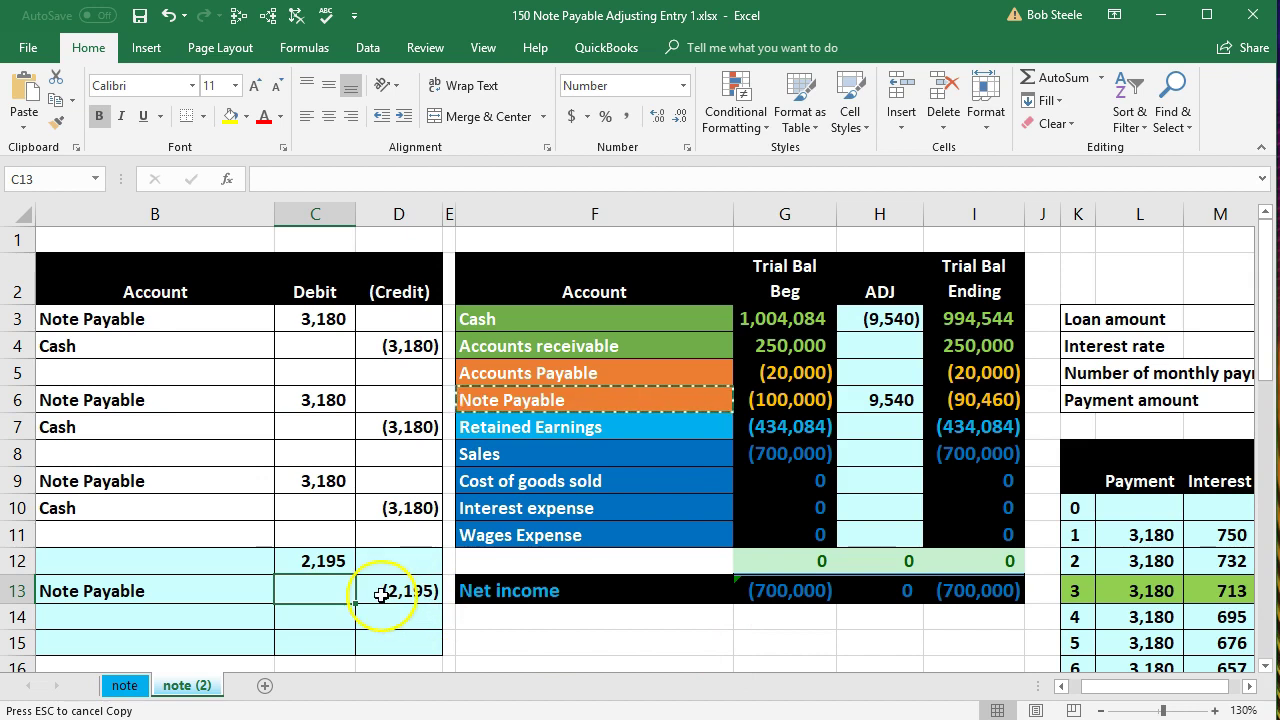
click(513, 509)
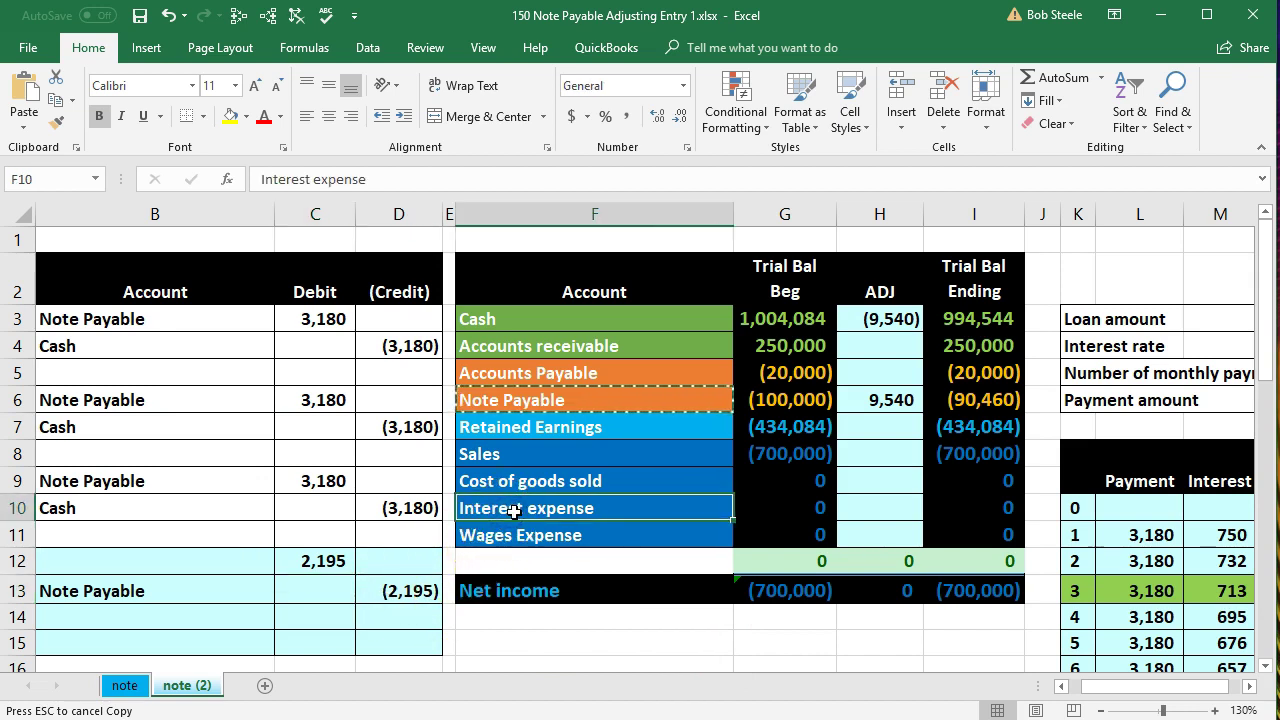
right_click(535, 512)
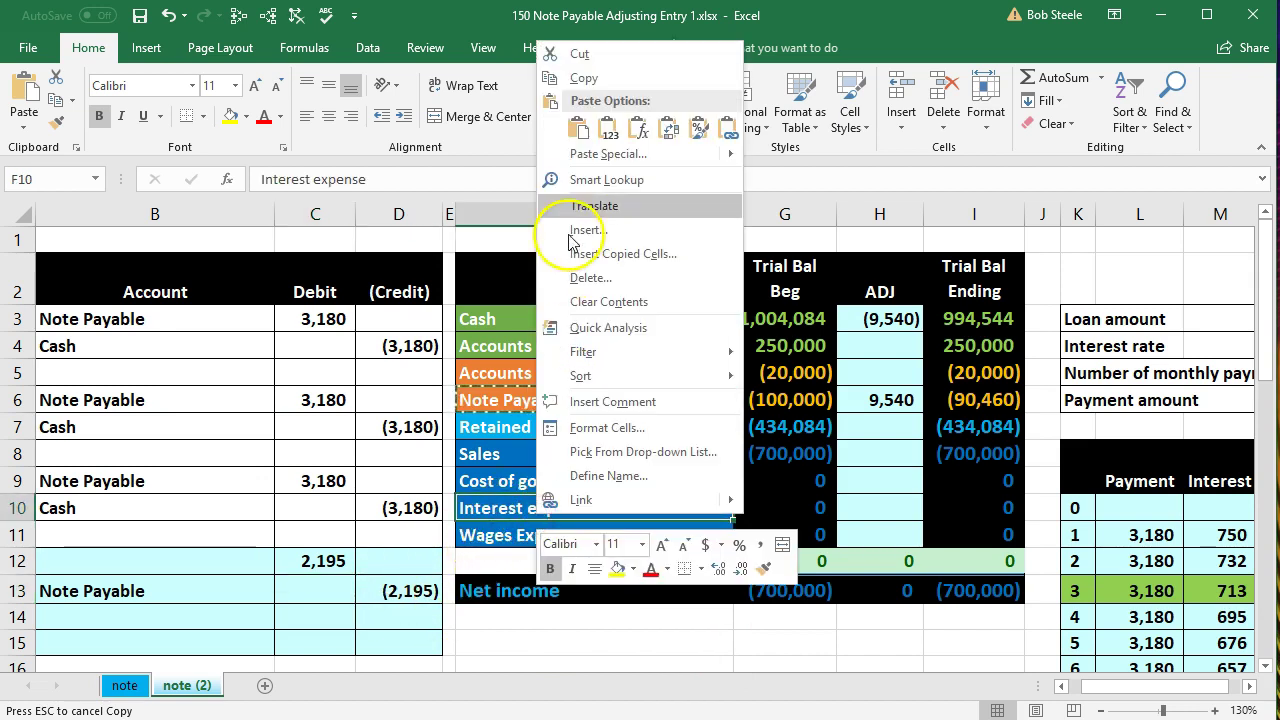
click(583, 78)
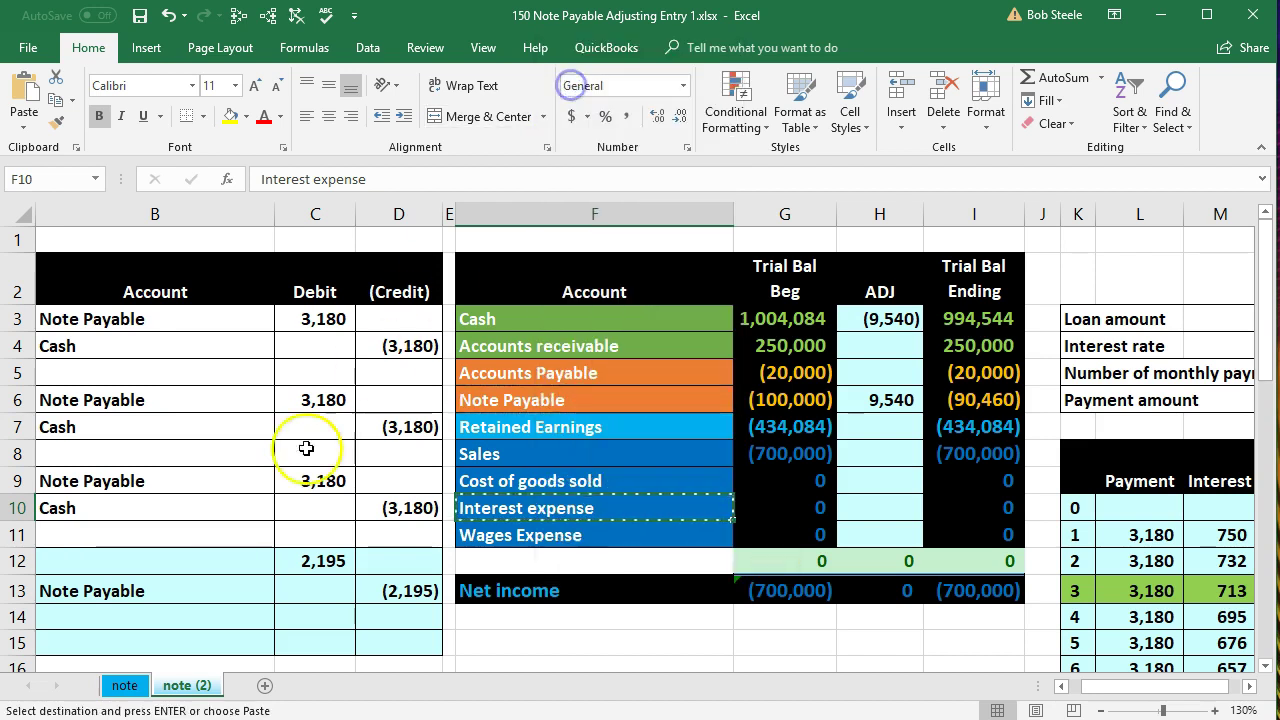
click(200, 556)
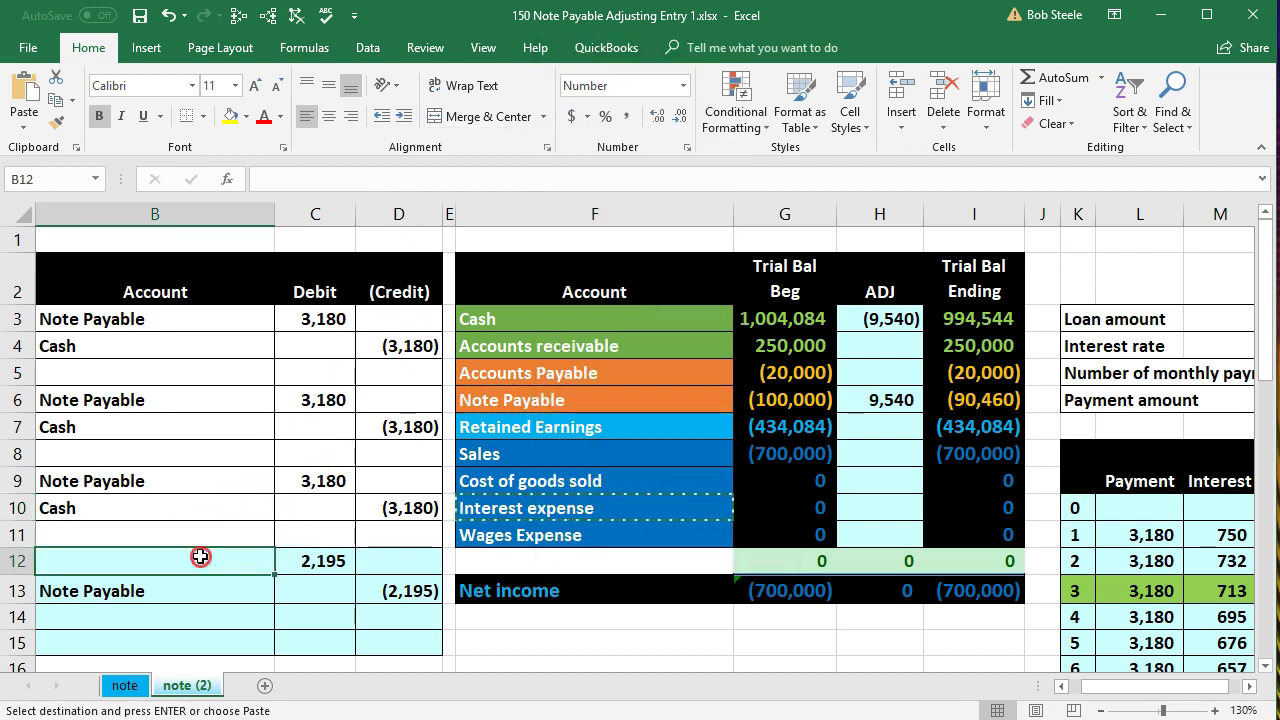
right_click(200, 557)
click(271, 201)
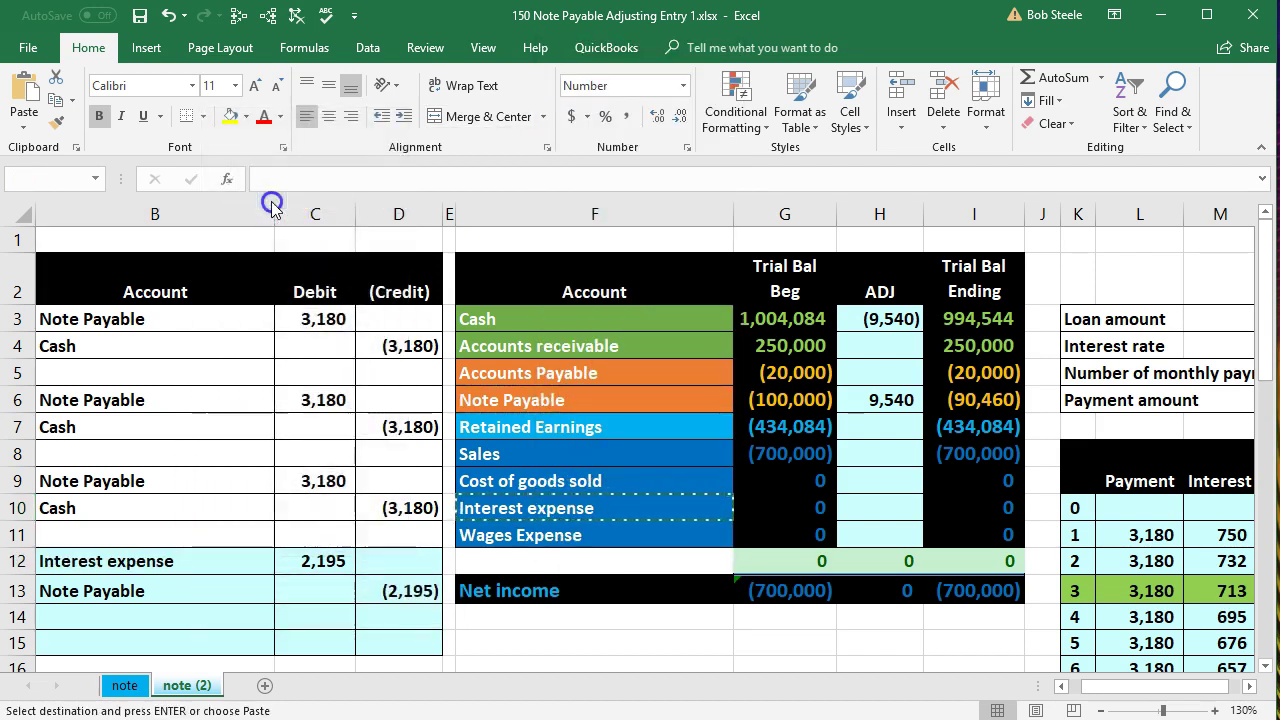
click(180, 585)
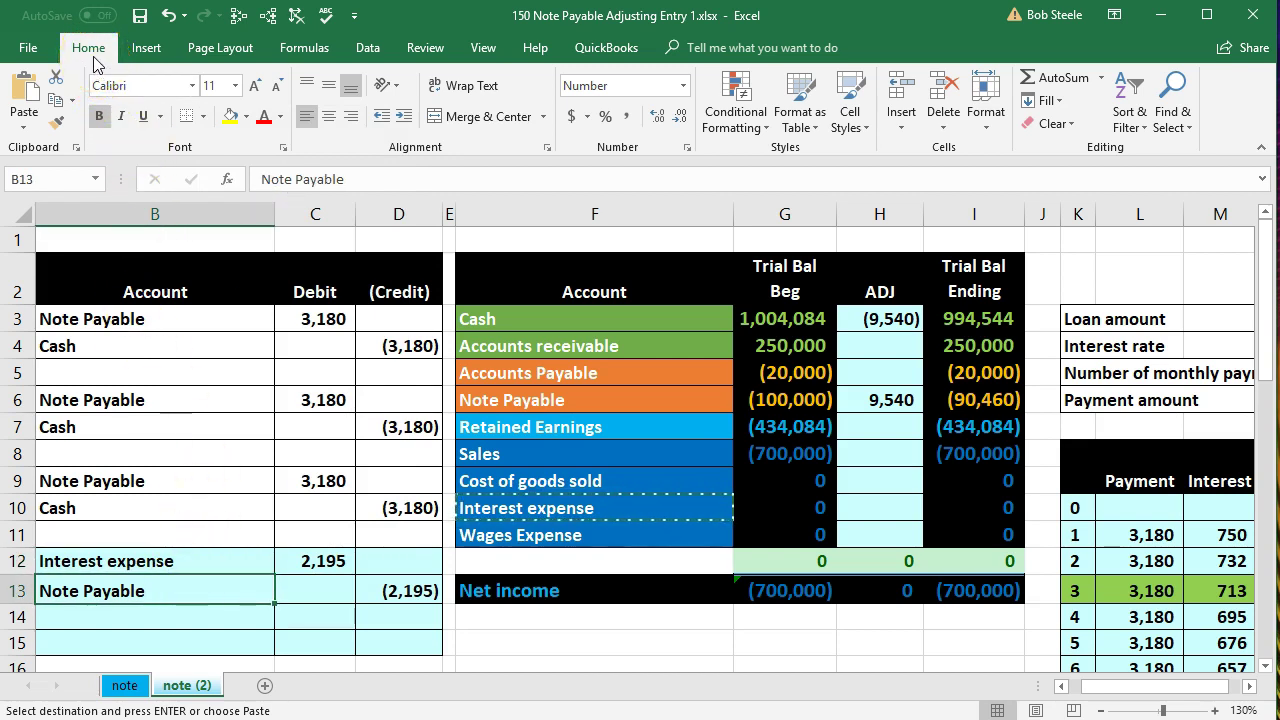
click(403, 117)
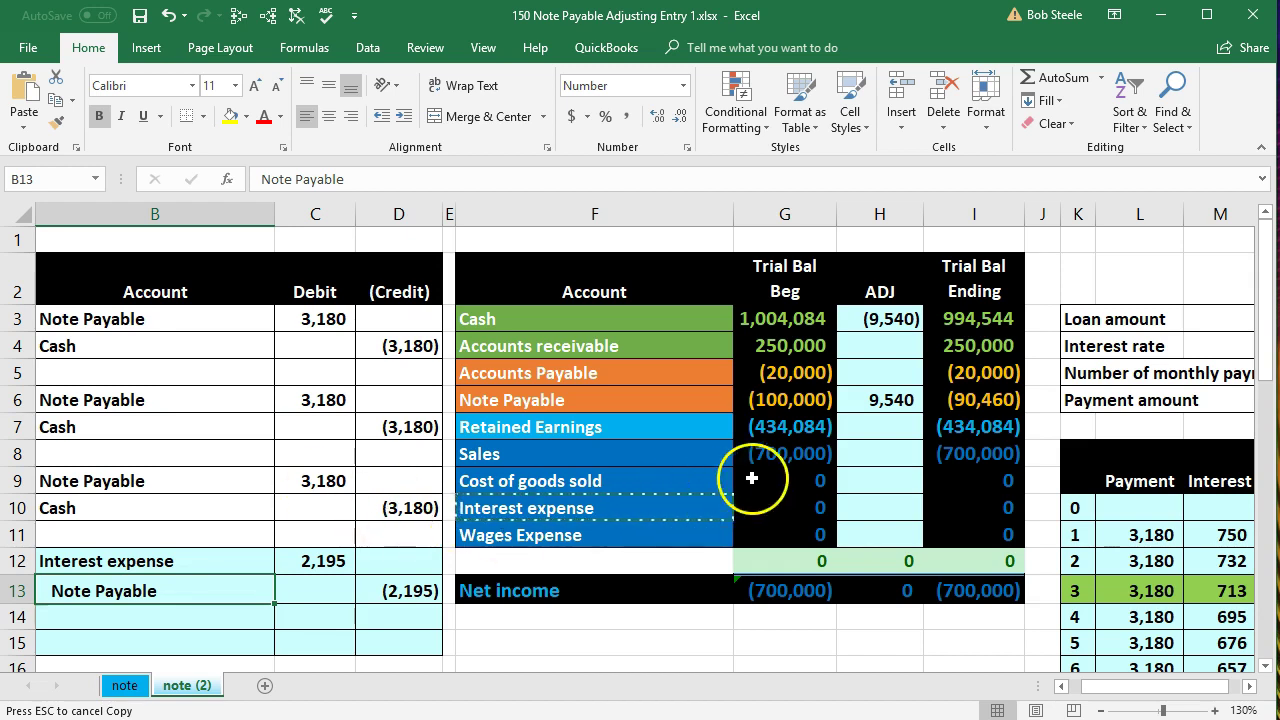
Step: Compare the ending Note Payable balance in I6 with the principal after payment 3 in O13
click(864, 506)
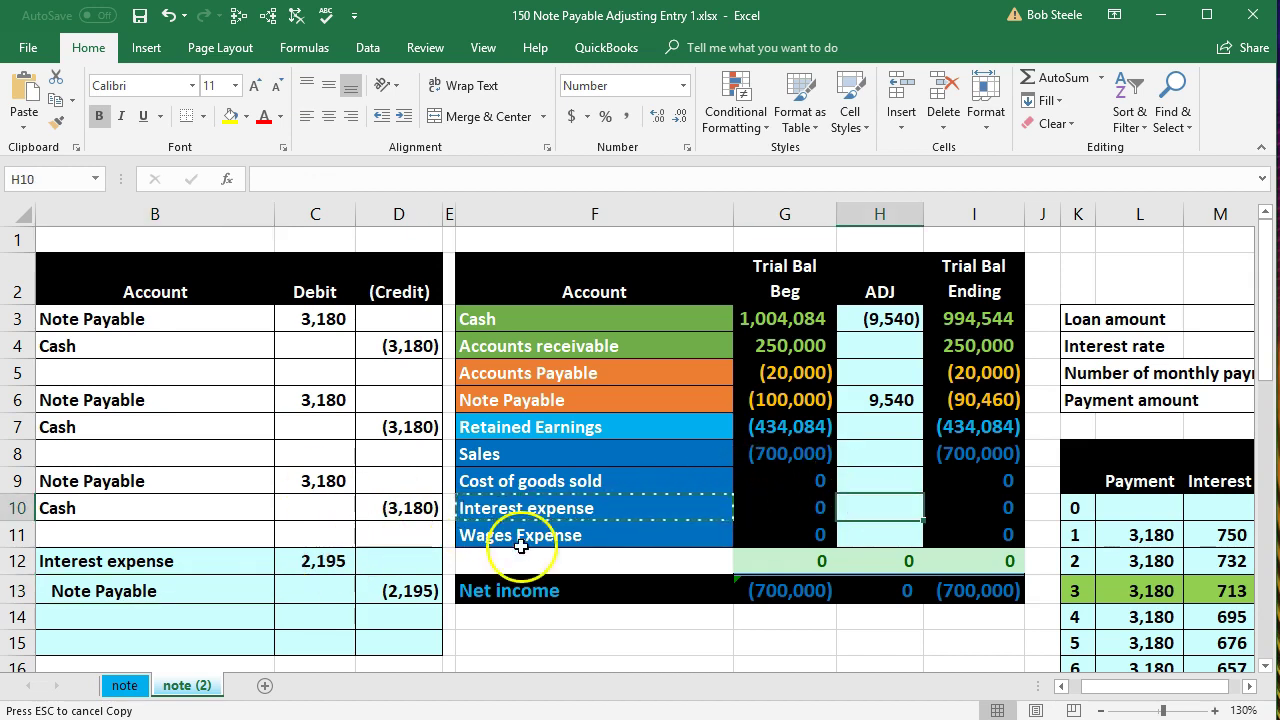
click(965, 400)
click(1251, 686)
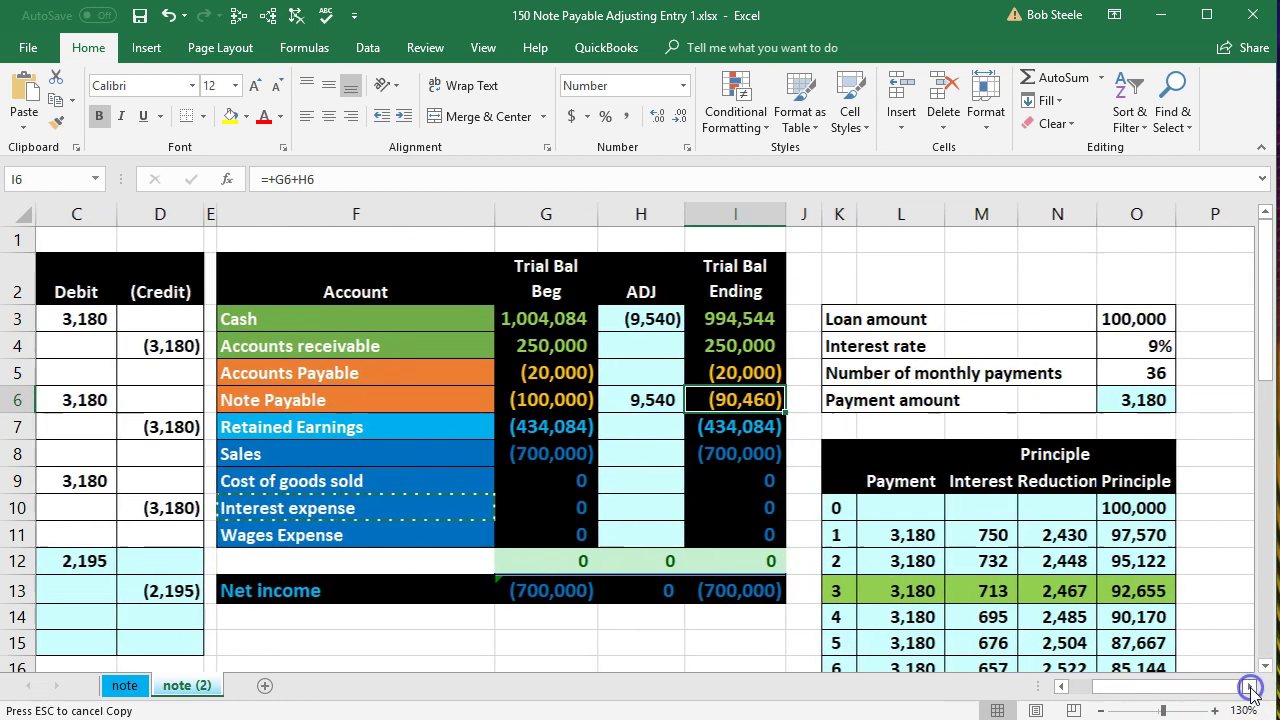
click(1140, 592)
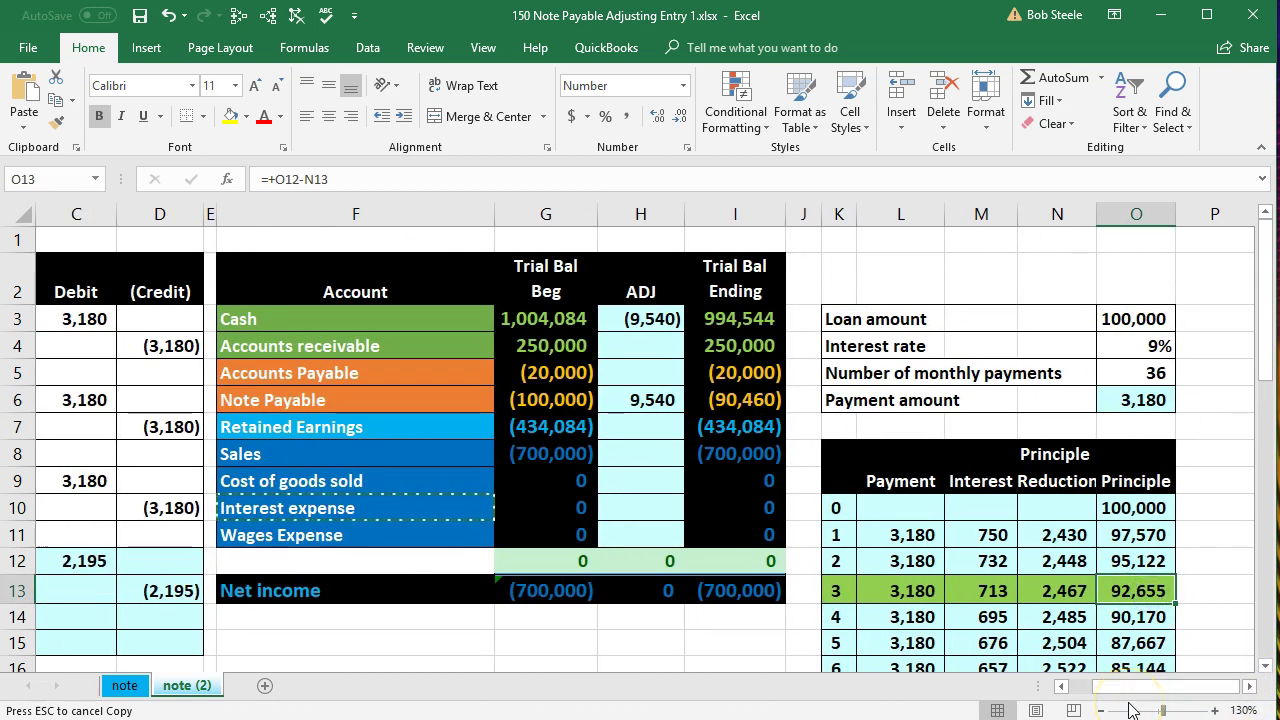
click(1061, 686)
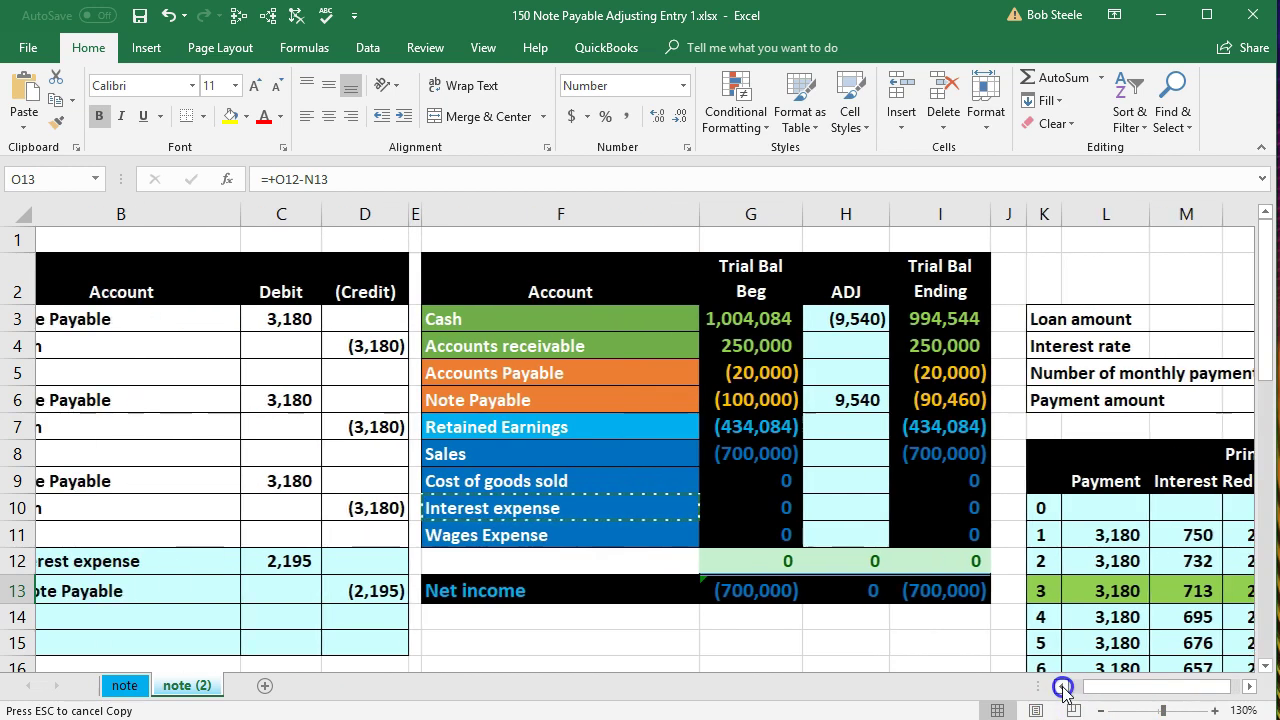
Step: Post the Interest expense debit to the trial balance adjustment in H10 as =C12, and inspect the ending Net income formula in I13
drag(194, 560, 300, 572)
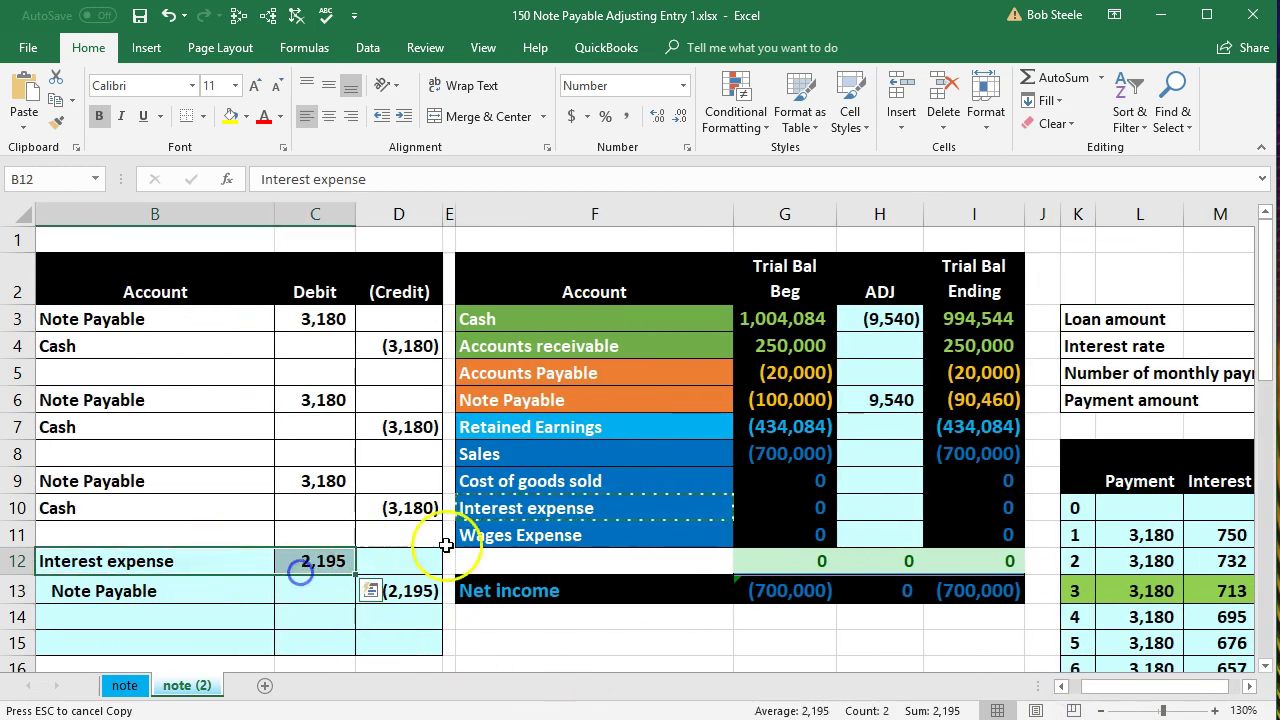
drag(545, 508, 765, 510)
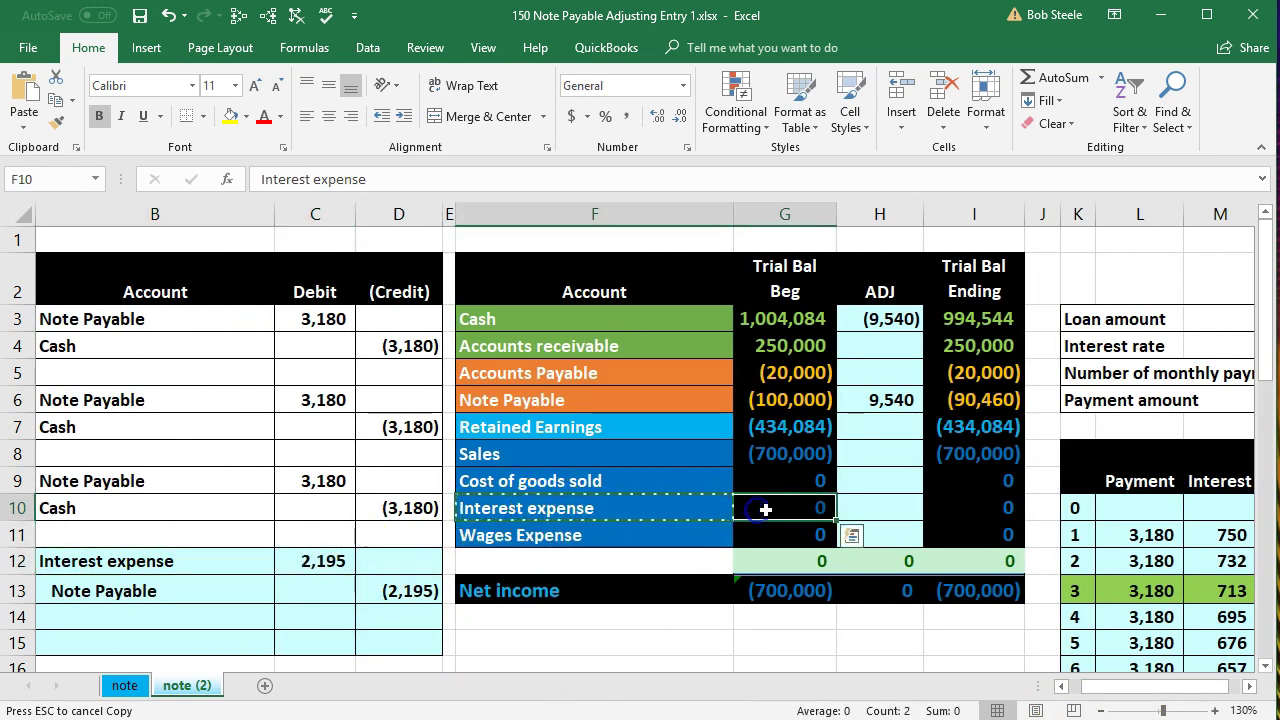
click(868, 505)
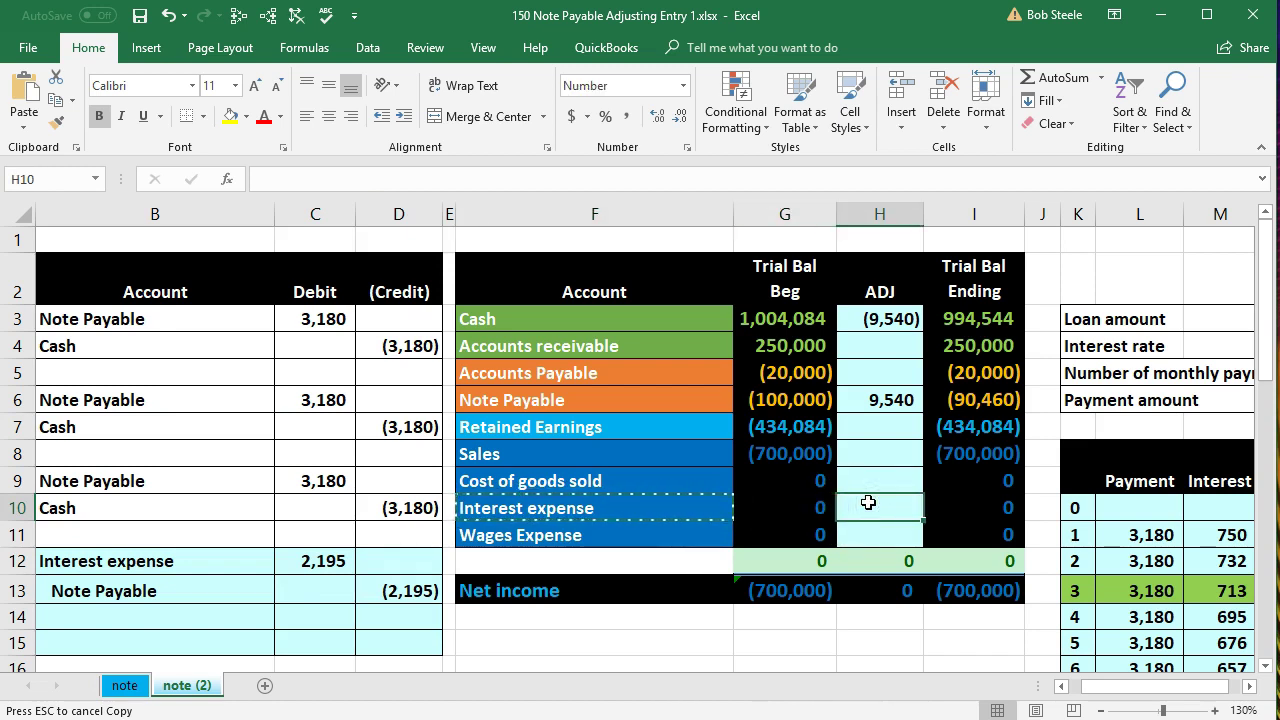
text(=)
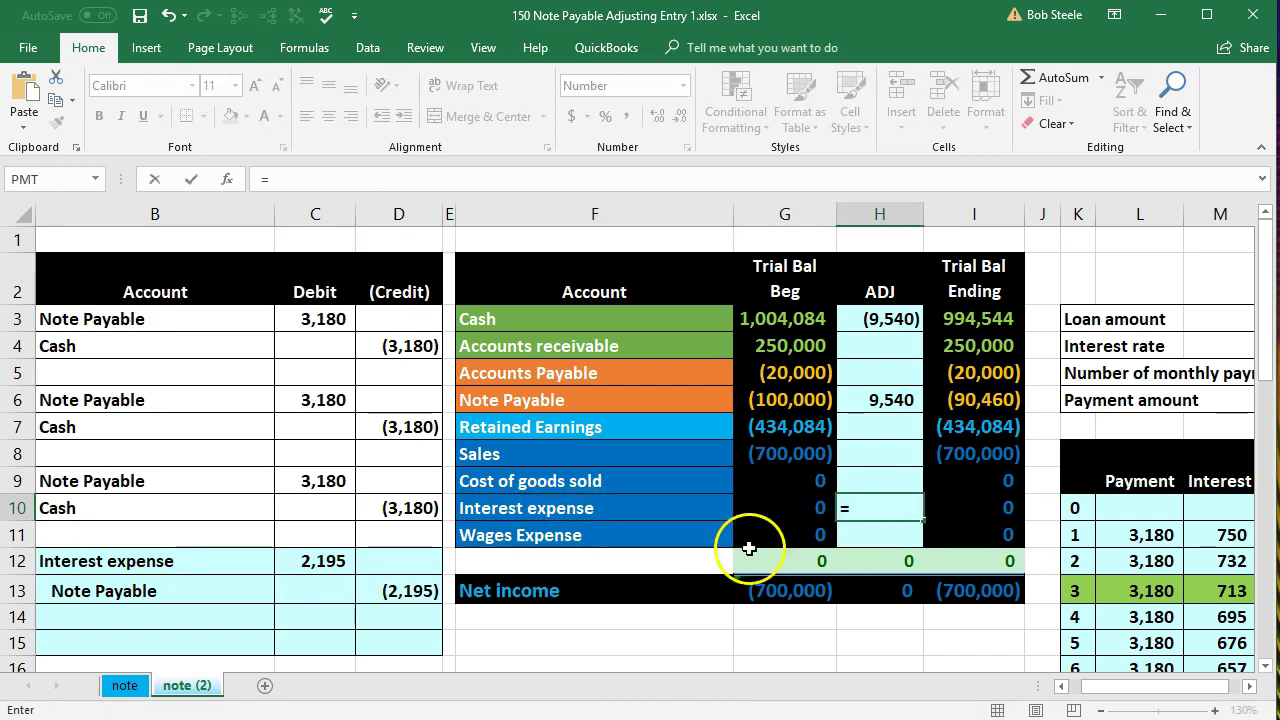
click(327, 565)
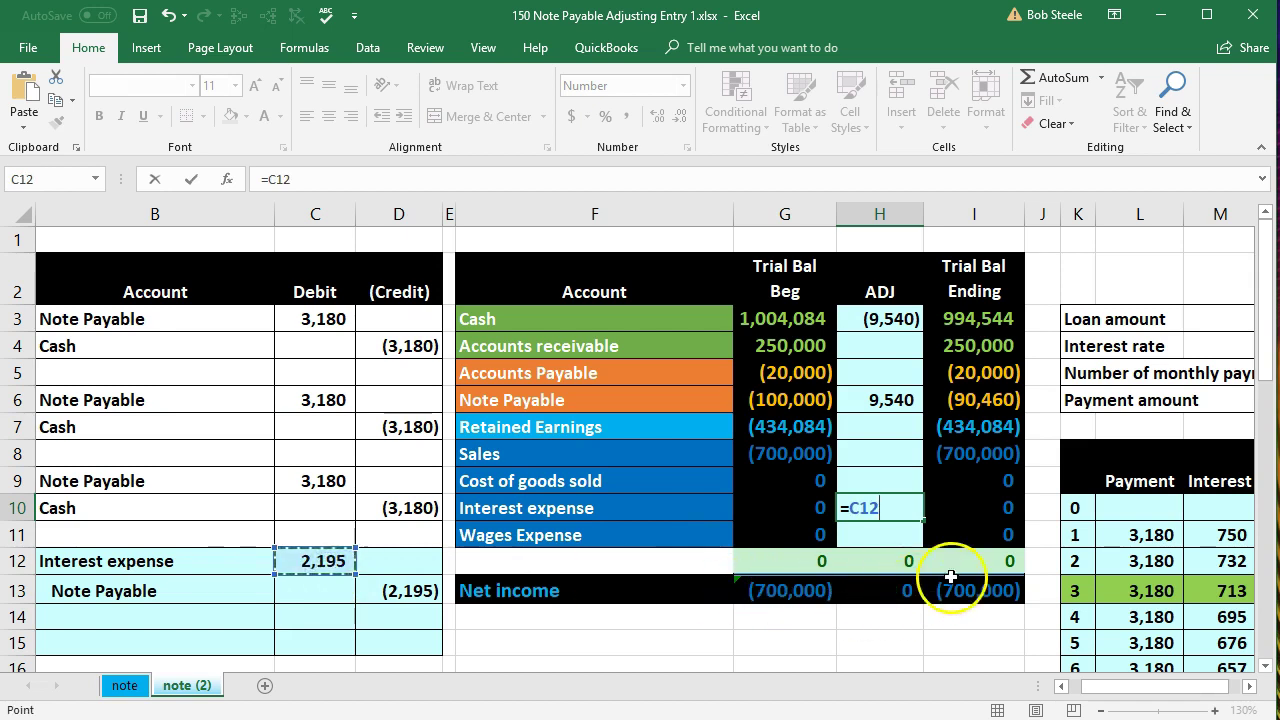
key(Return)
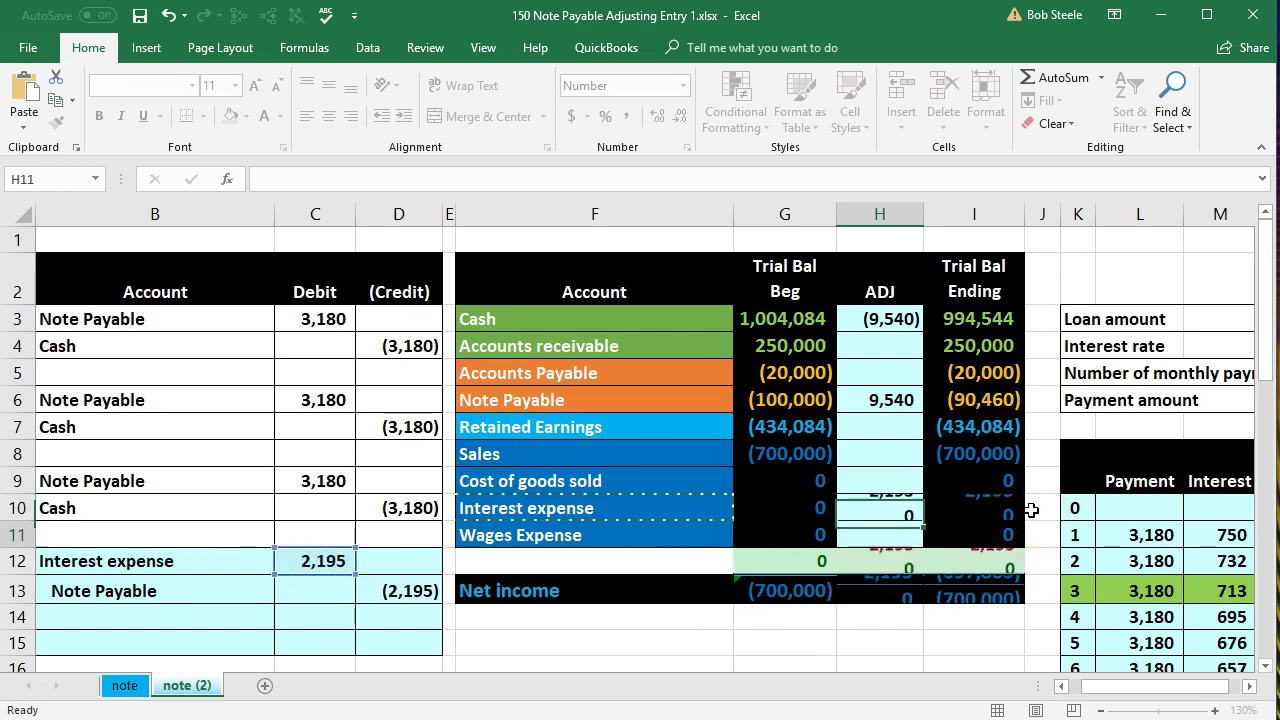
double_click(1002, 587)
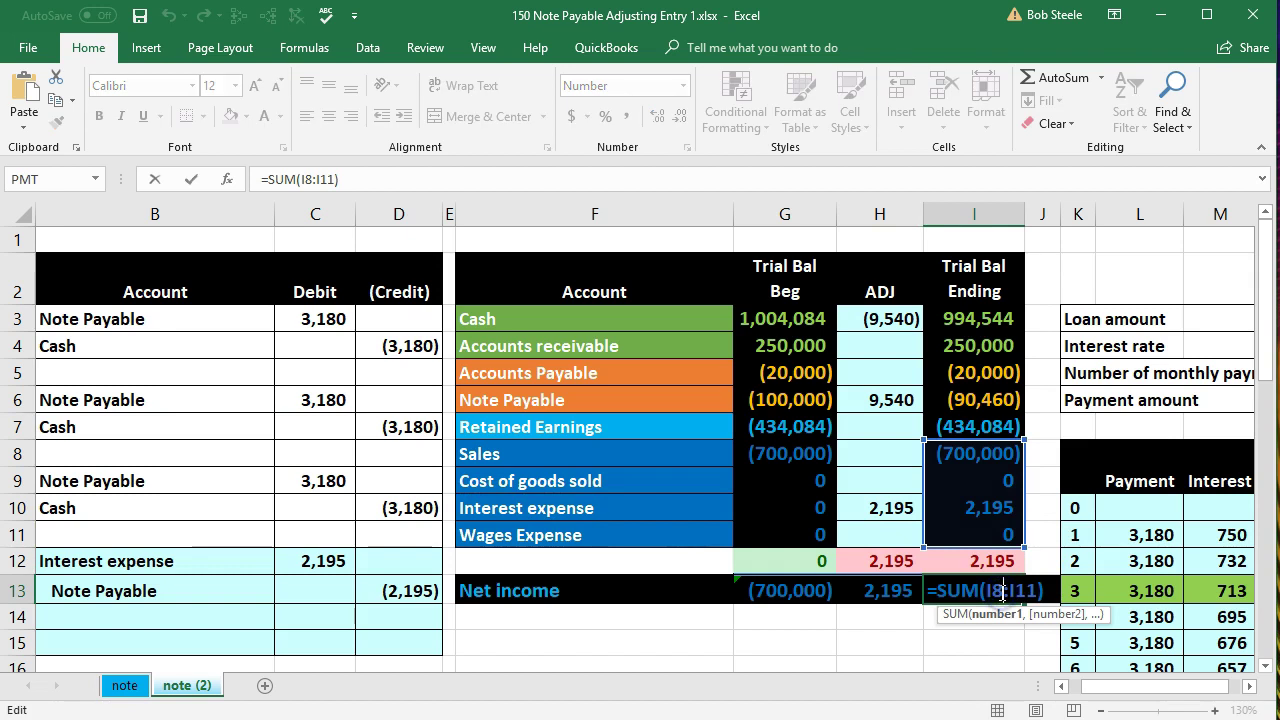
key(Return)
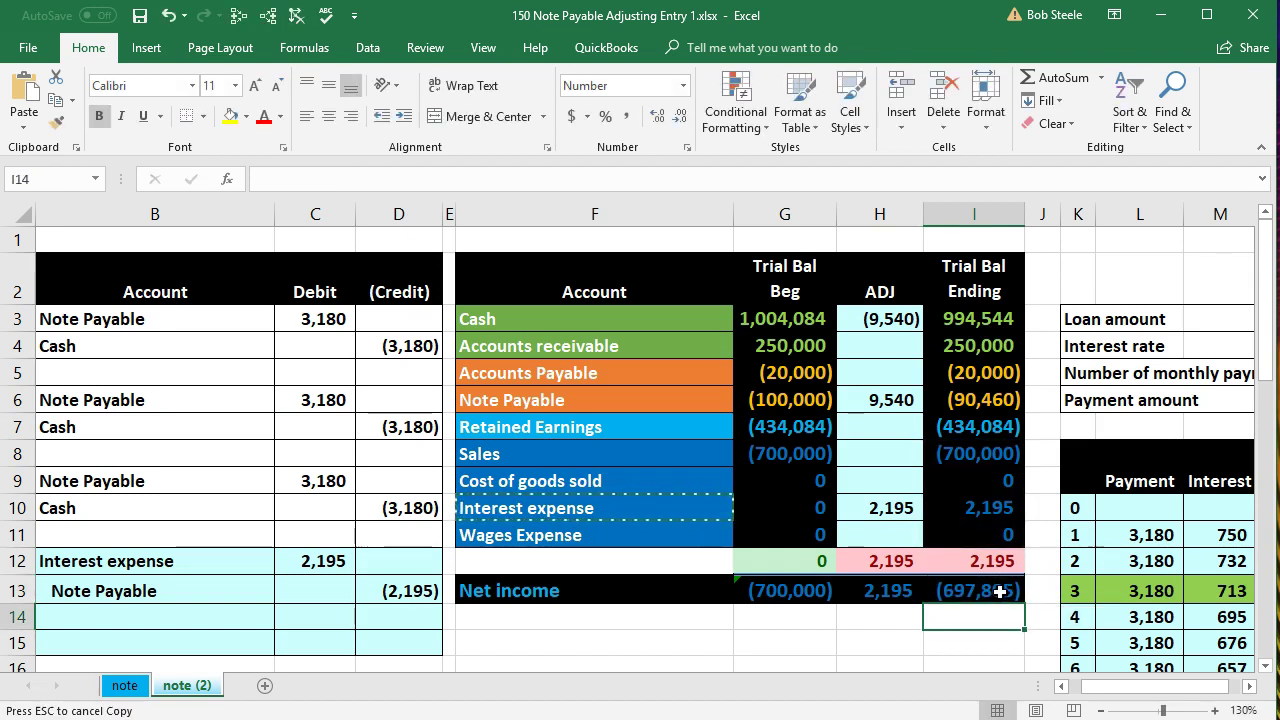
Step: Add the Note Payable credit in D13 to the Note Payable adjustment formula in H6, as +C3+C6+C9+D13
click(889, 404)
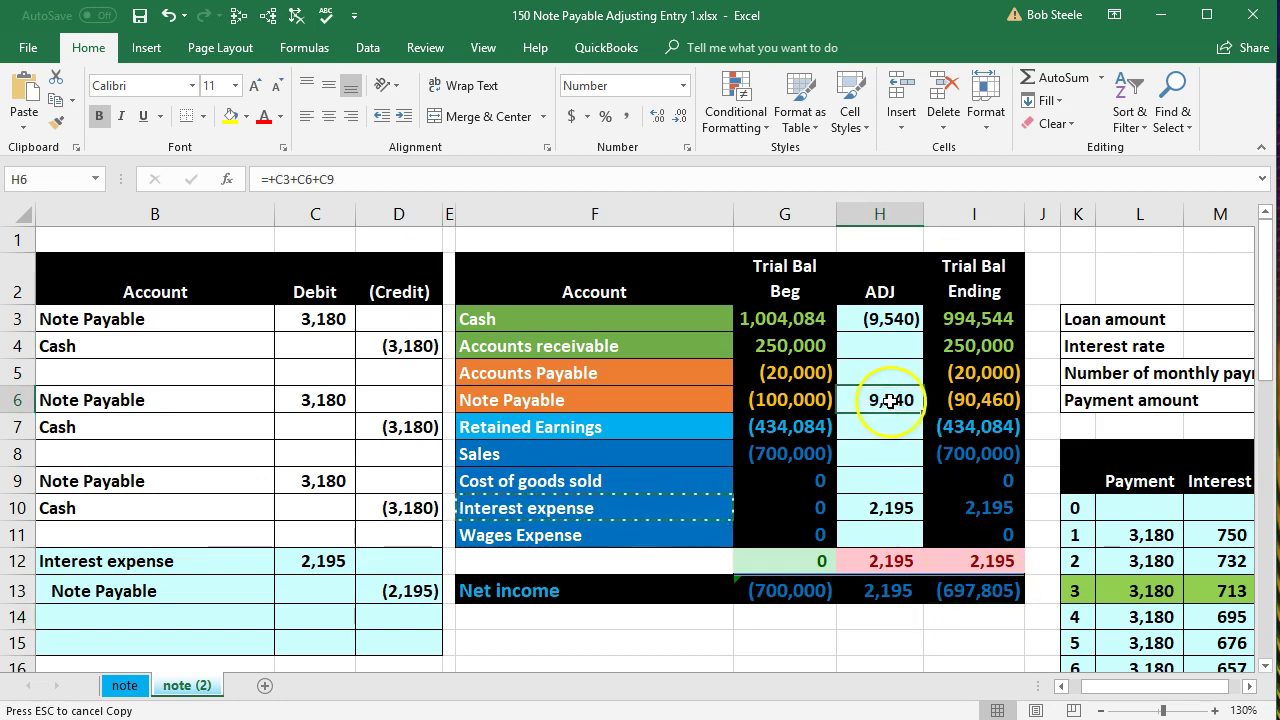
double_click(889, 400)
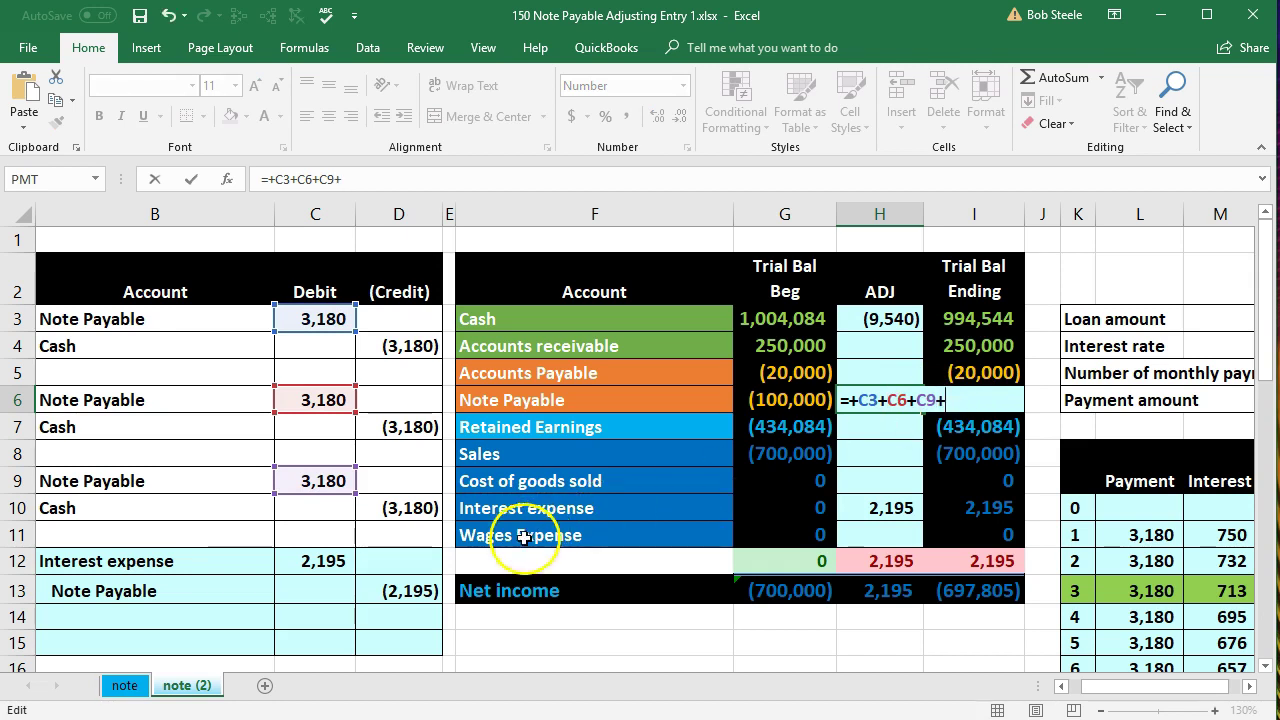
click(418, 590)
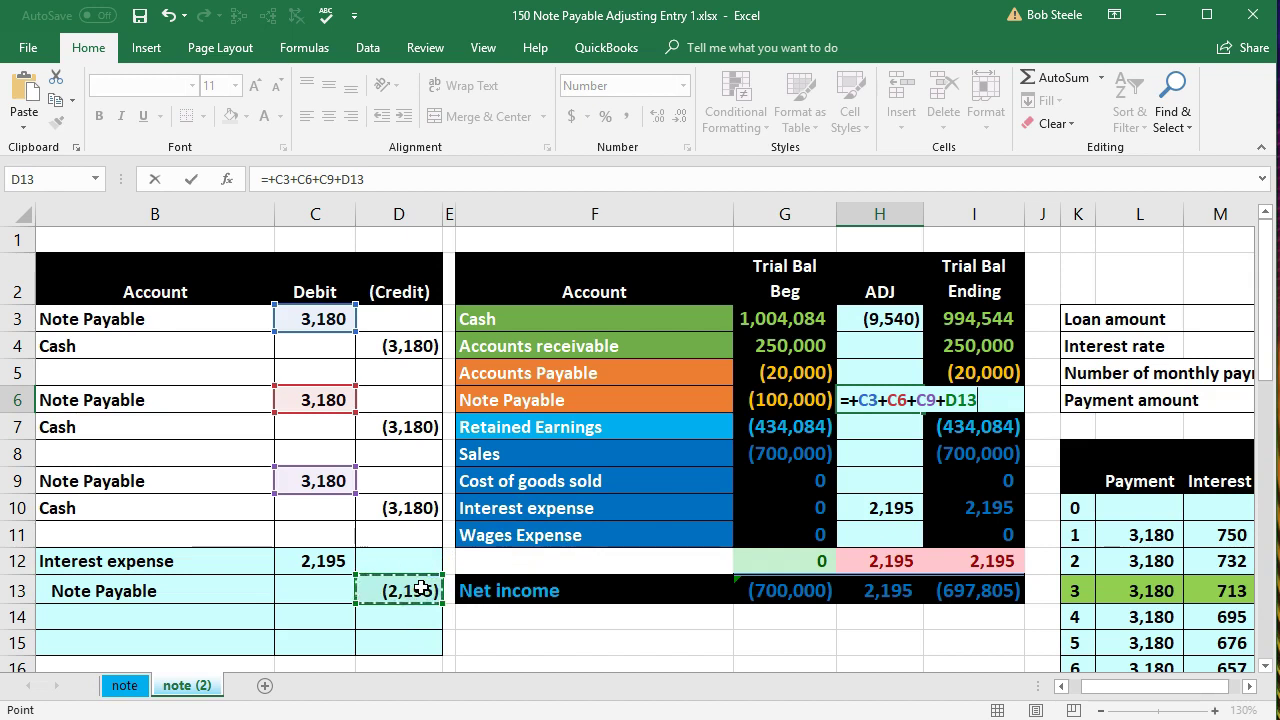
key(Return)
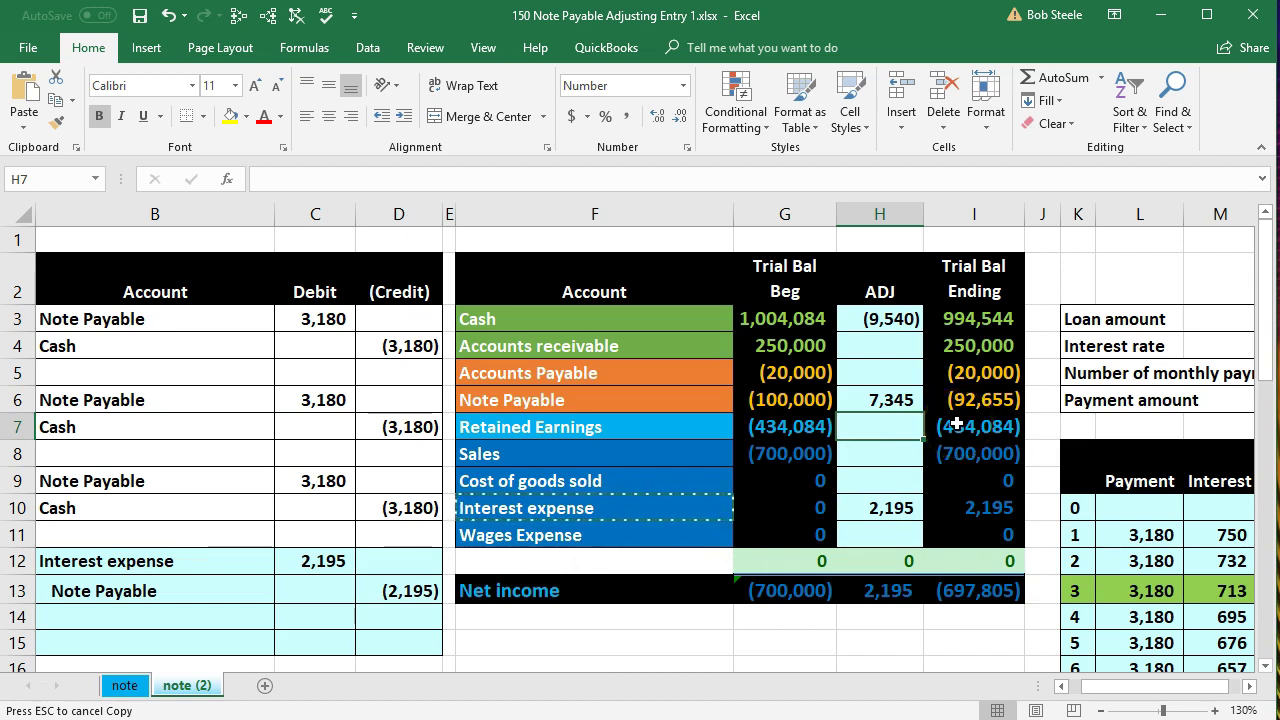
Step: Check the adjusted Note Payable and Interest expense balances against the amortization table's first three payments and the principal after payment 3
click(1249, 686)
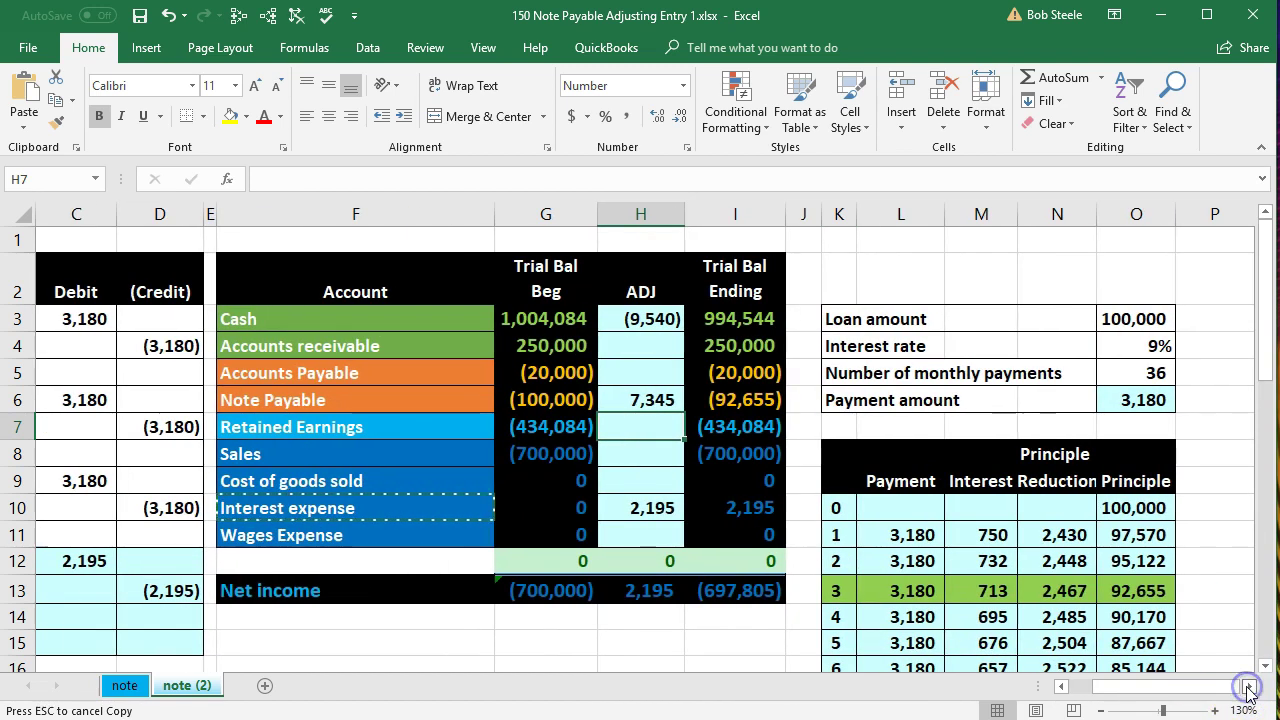
click(1145, 591)
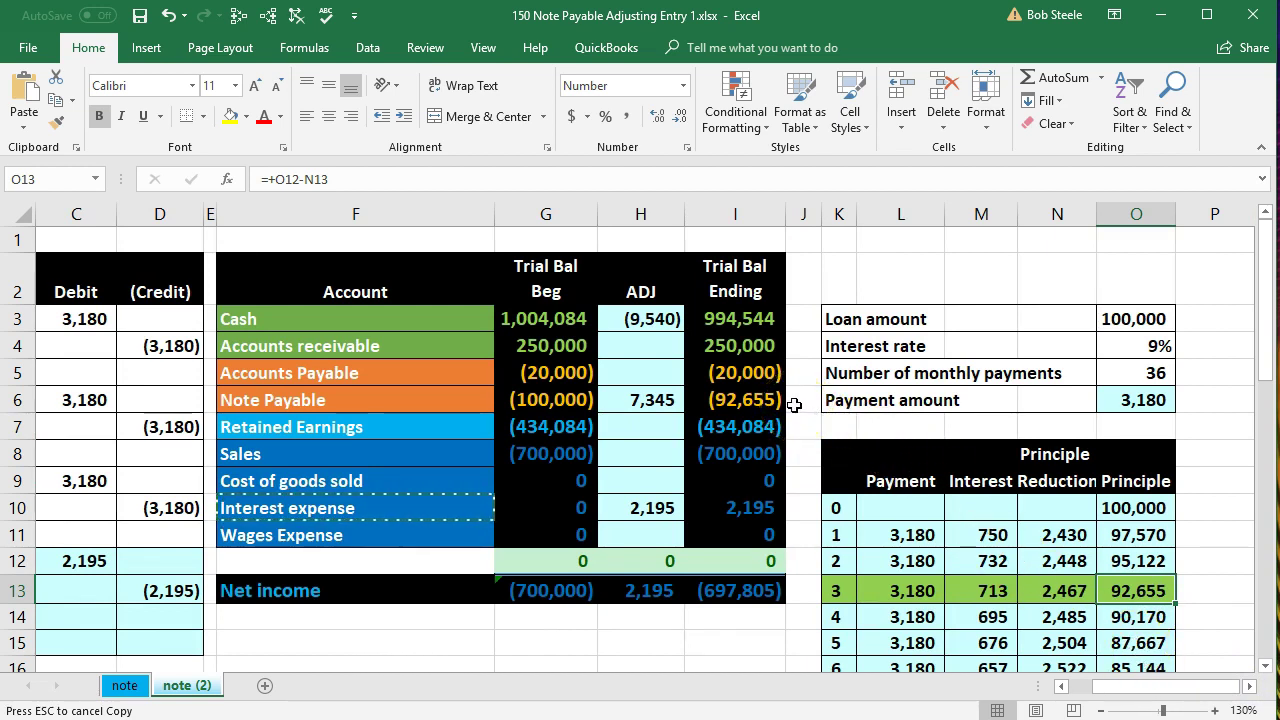
drag(900, 535, 900, 580)
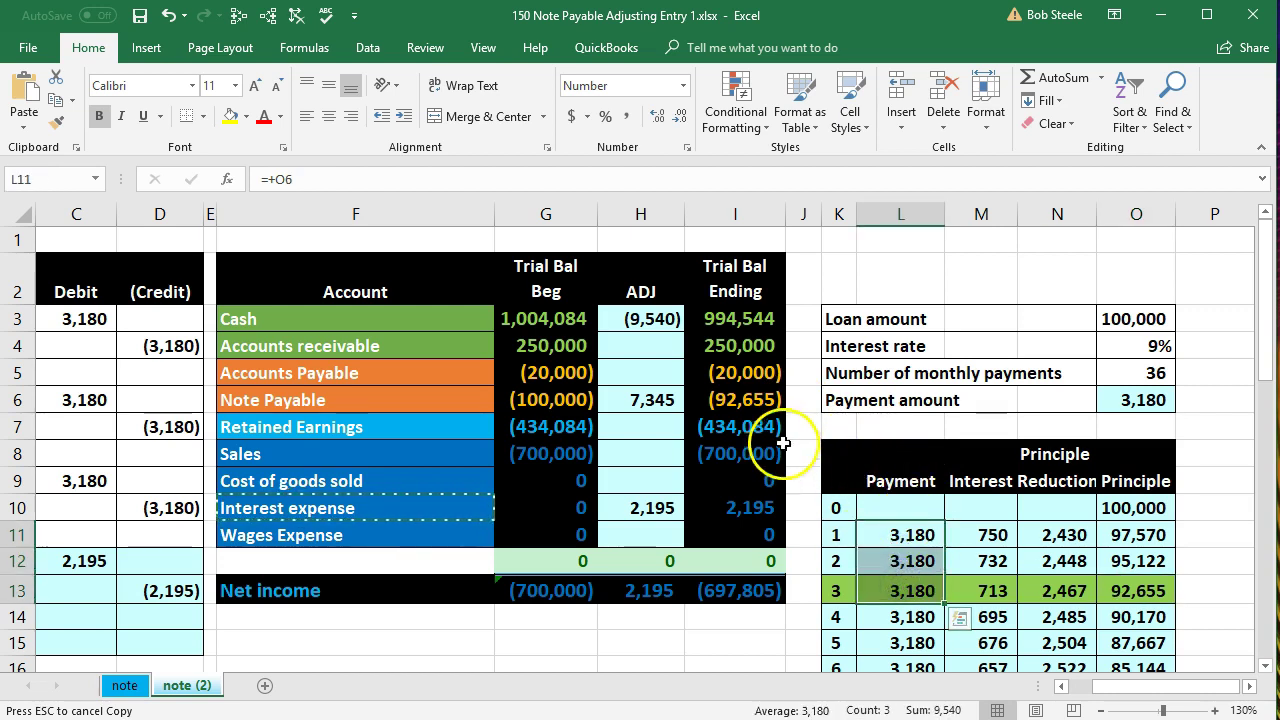
click(745, 404)
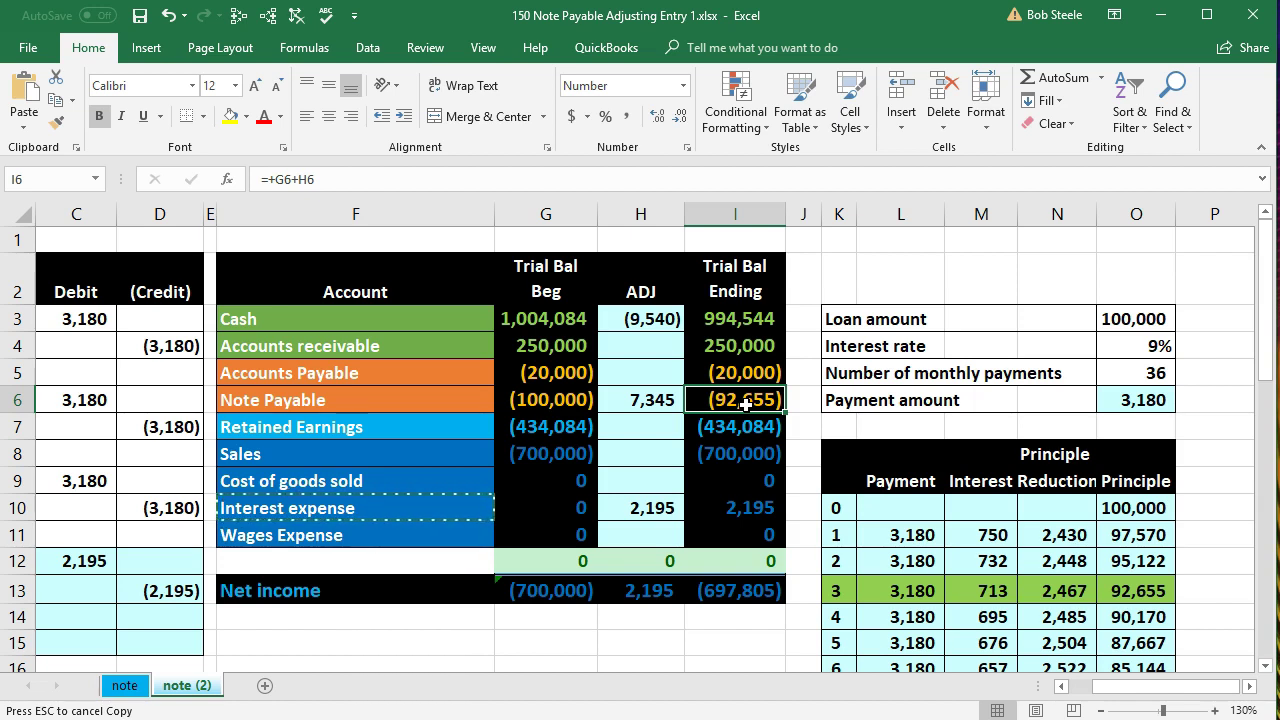
click(745, 510)
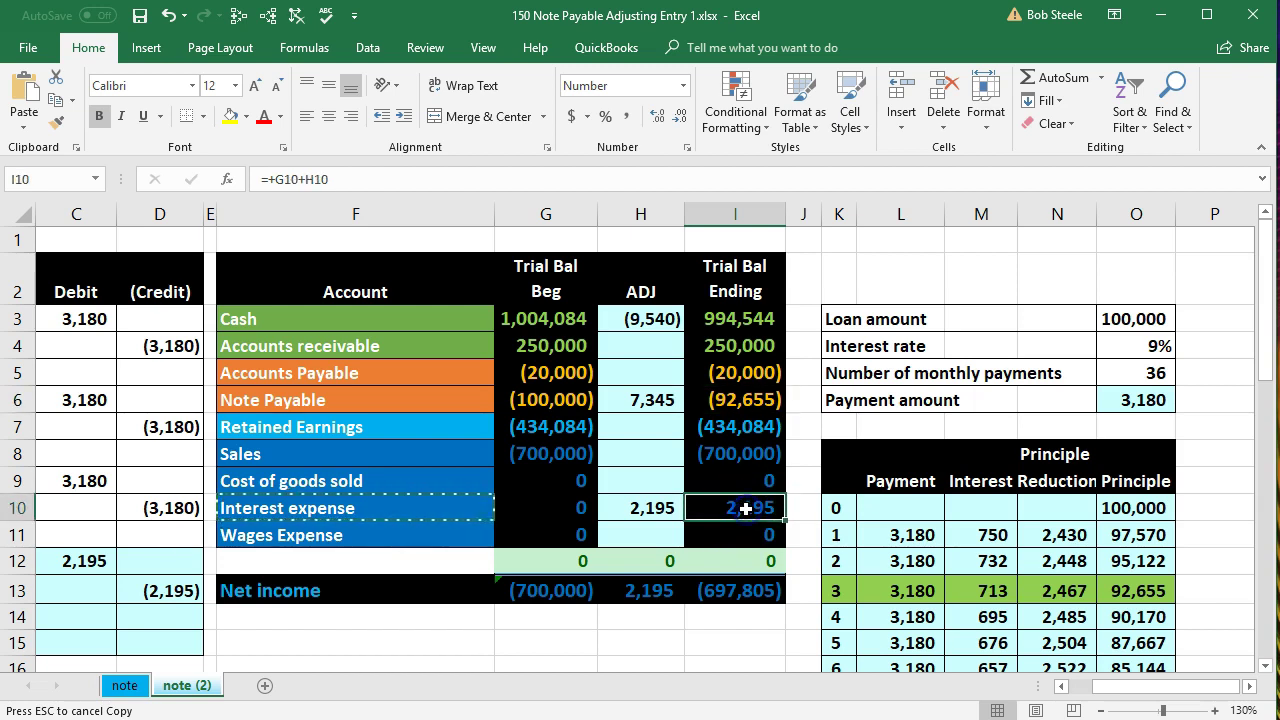
click(751, 405)
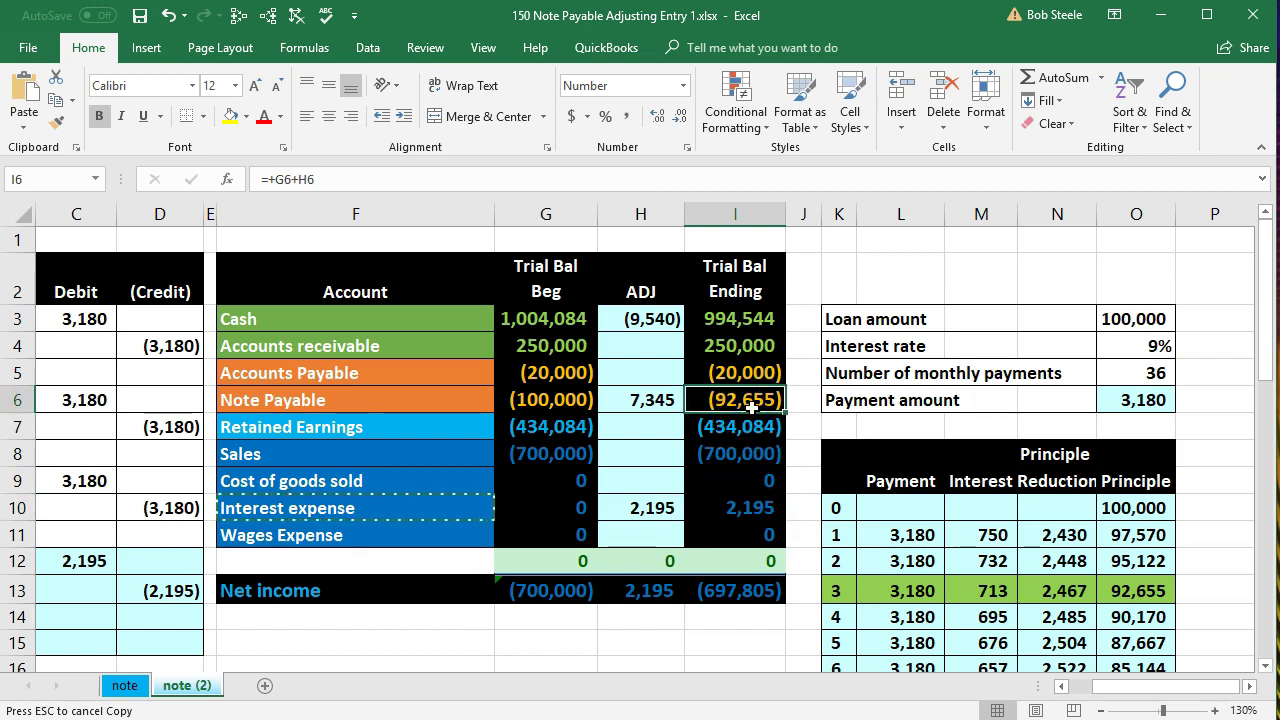
click(1133, 592)
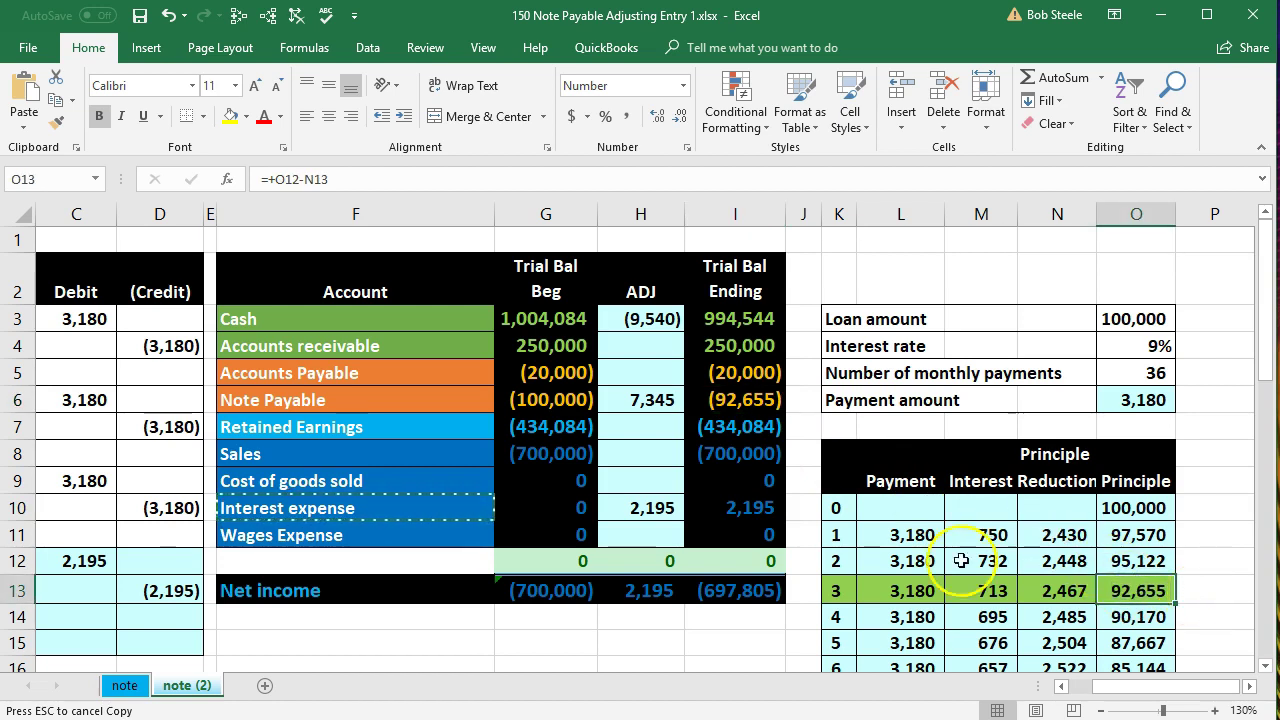
click(681, 508)
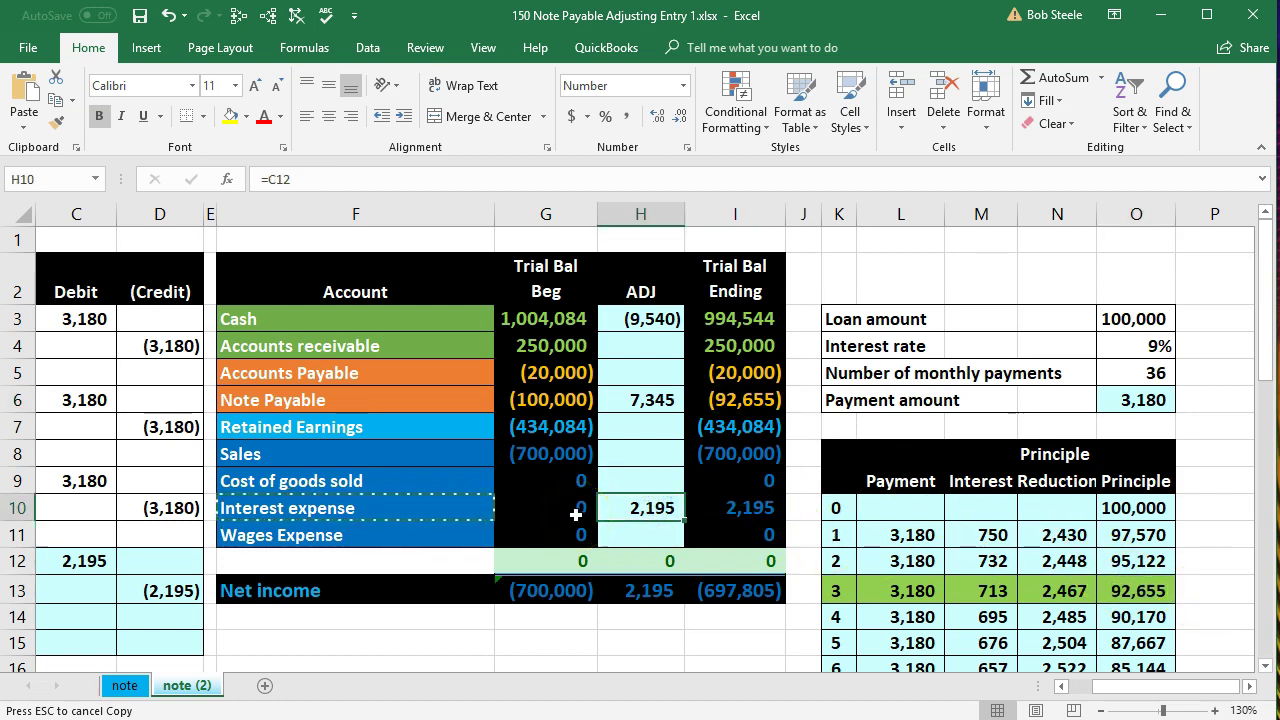